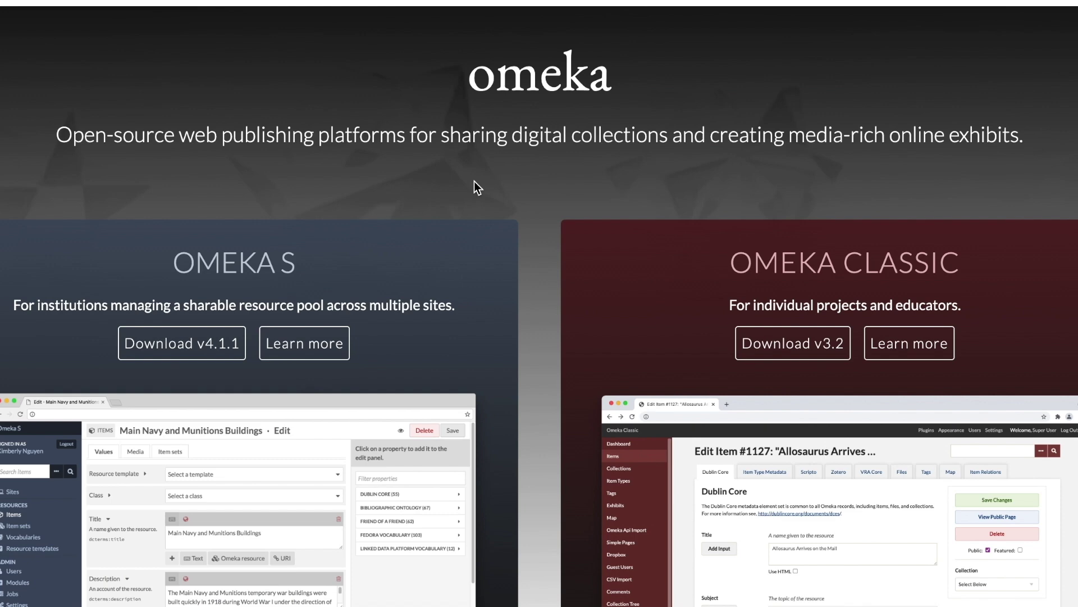
Scroll down the omeka.org homepage and follow the OMEKA.NET card to its plan comparison page
{"action": "scroll", "coordinate": [475, 181], "scroll_direction": "down", "scroll_amount": 3}
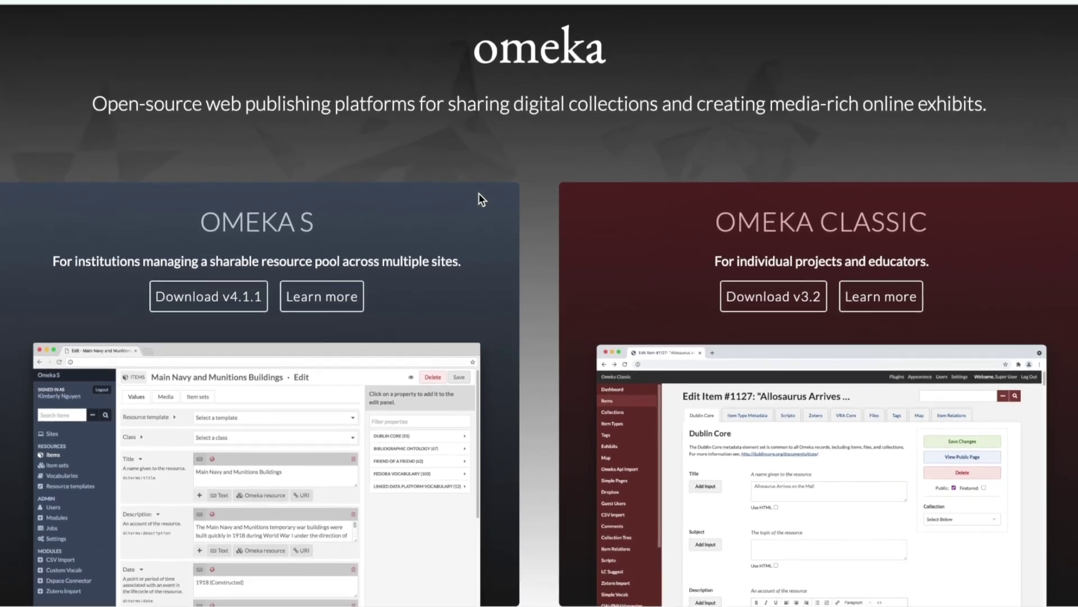
{"action": "scroll", "coordinate": [480, 197], "scroll_direction": "down", "scroll_amount": 5}
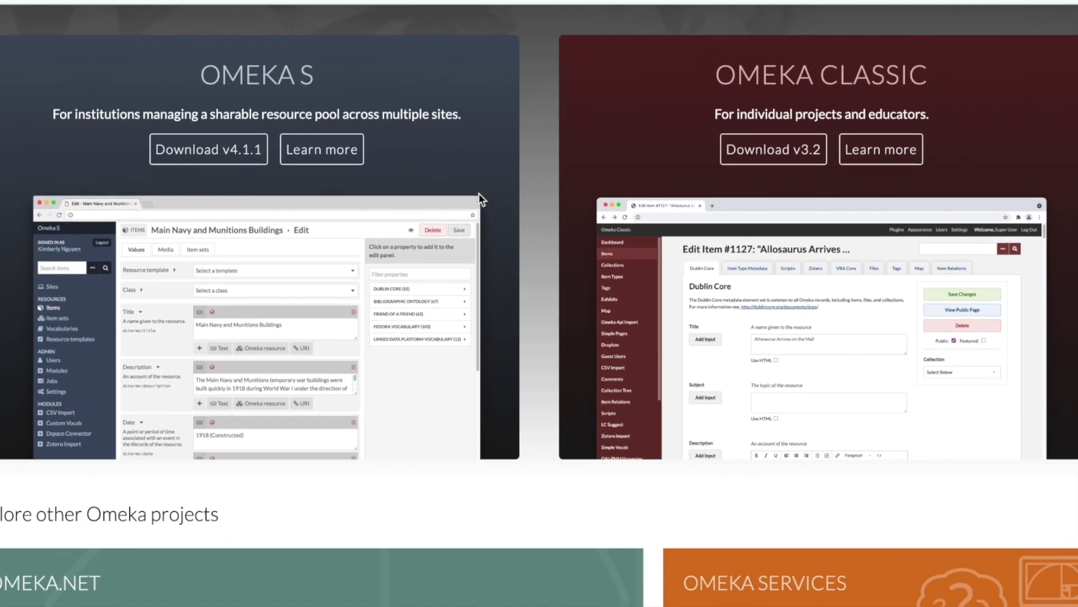
{"action": "scroll", "coordinate": [479, 194], "scroll_direction": "down", "scroll_amount": 1}
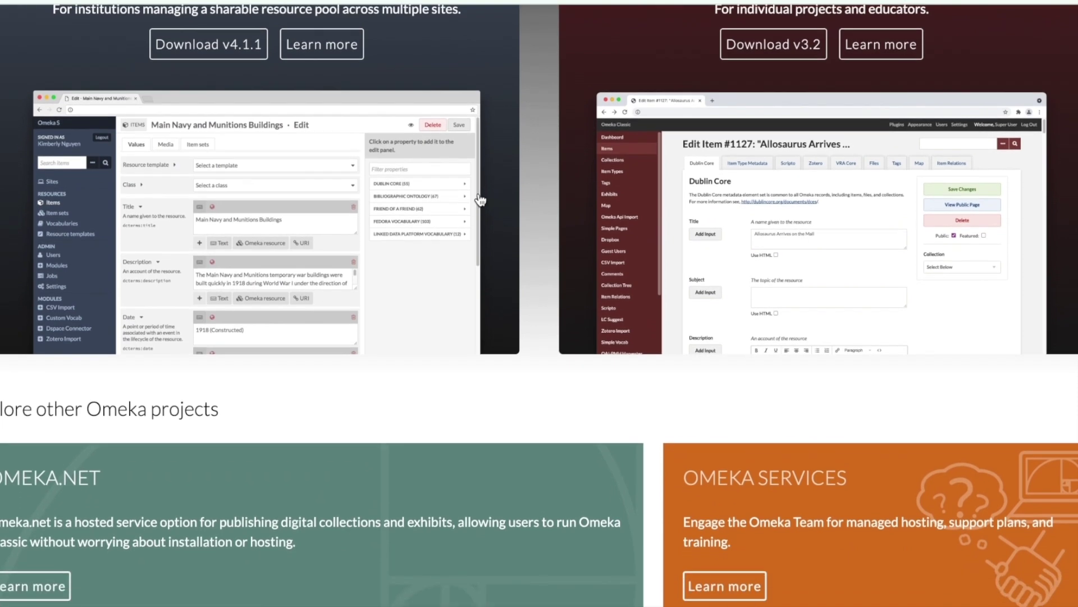
{"action": "scroll", "coordinate": [480, 200], "scroll_direction": "down", "scroll_amount": 3}
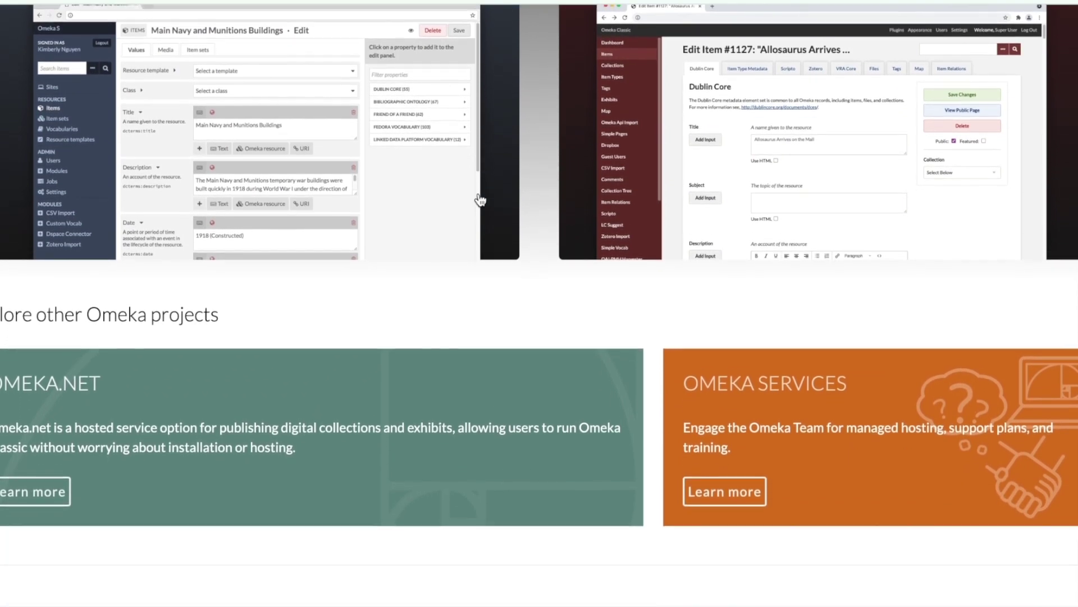
{"action": "scroll", "coordinate": [480, 200], "scroll_direction": "down", "scroll_amount": 4}
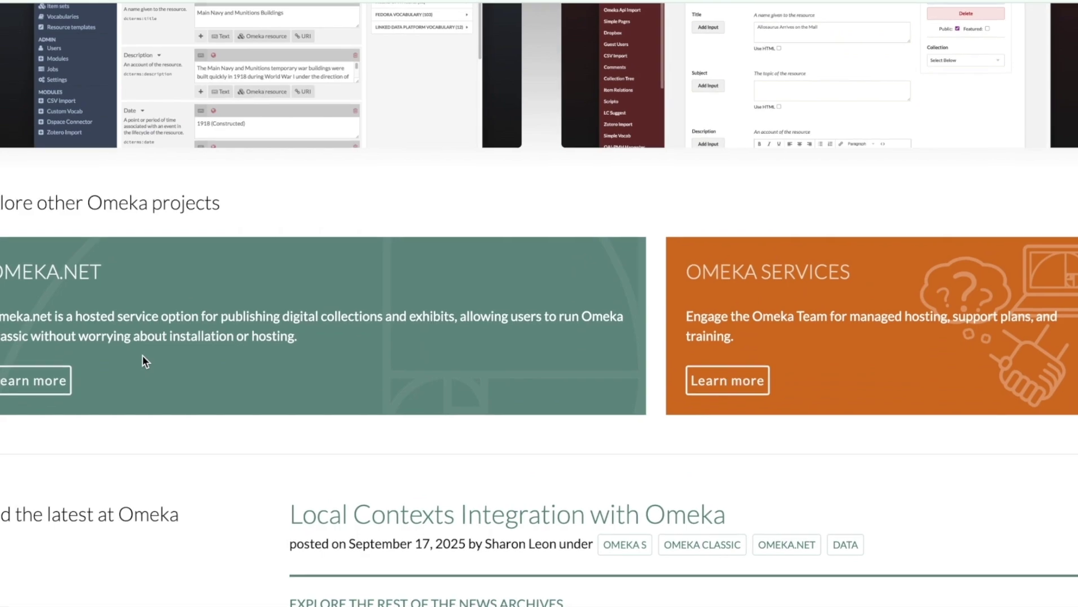
{"action": "left_click", "coordinate": [35, 381]}
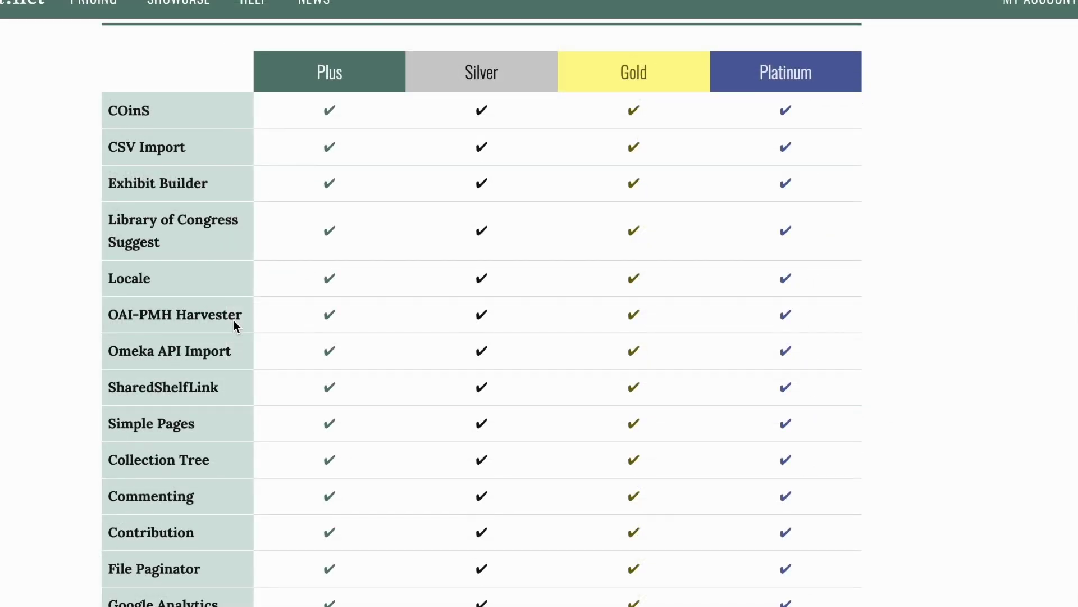
Scroll through the Plus, Silver, Gold and Platinum plug-in comparison down to the Theme Comparison table
{"action": "scroll", "coordinate": [234, 320], "scroll_direction": "down", "scroll_amount": 4}
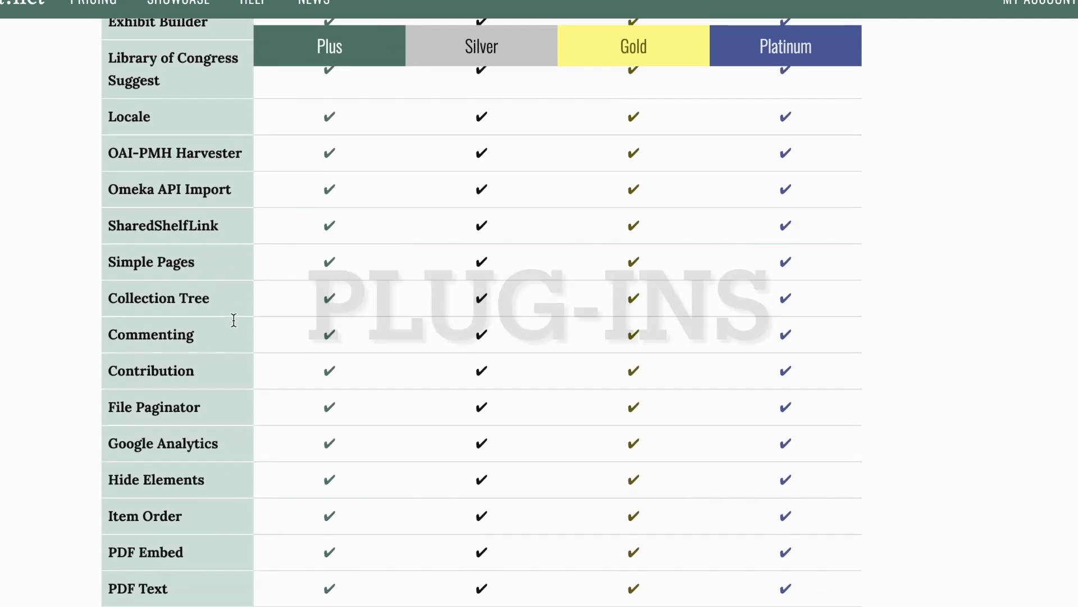
{"action": "scroll", "coordinate": [234, 321], "scroll_direction": "down", "scroll_amount": 5}
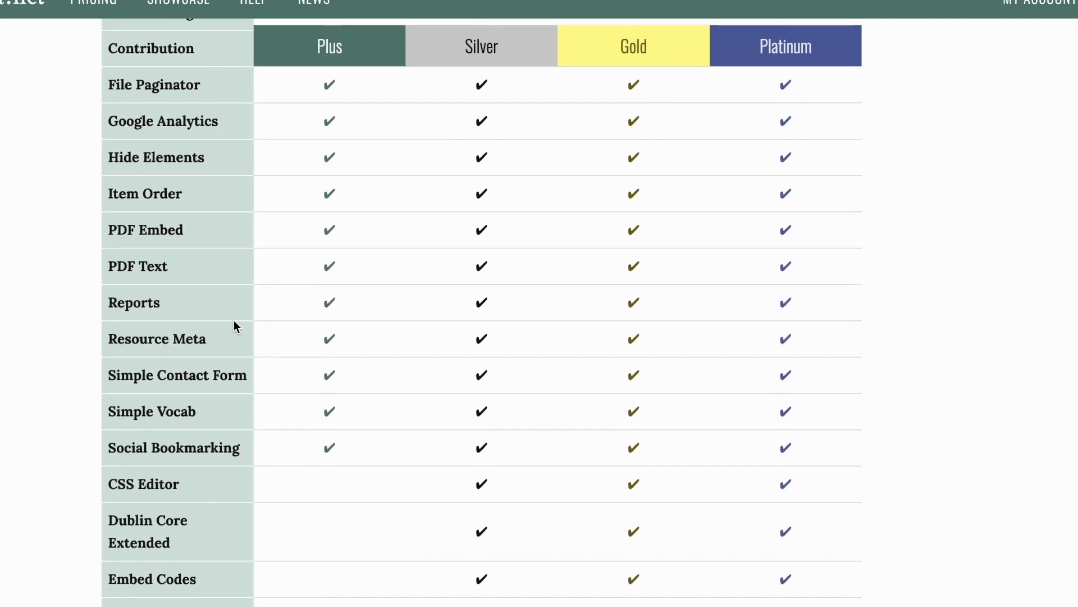
{"action": "scroll", "coordinate": [233, 321], "scroll_direction": "down", "scroll_amount": 4}
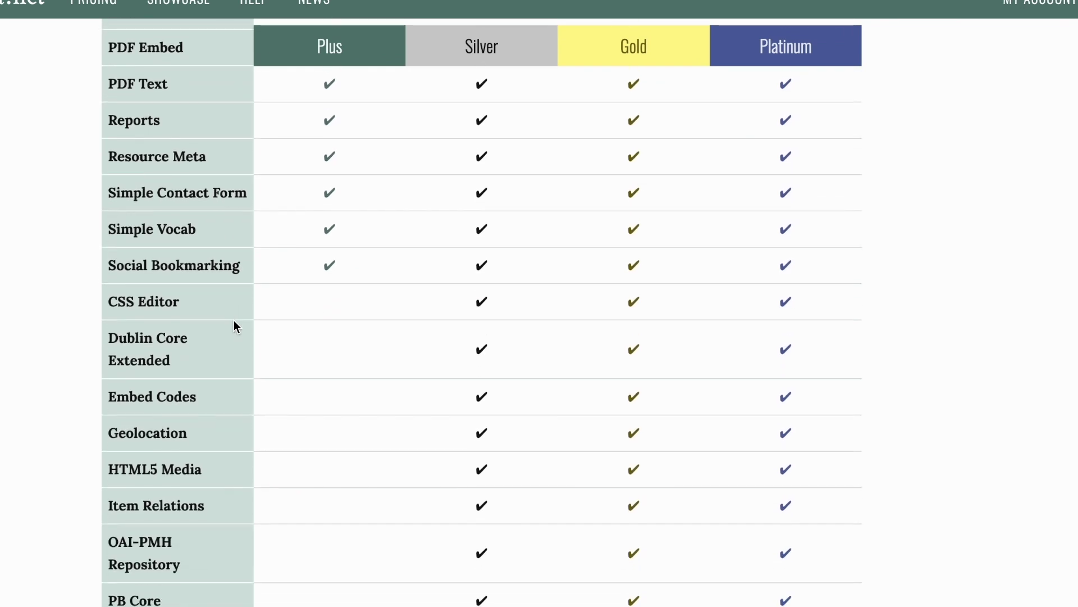
{"action": "scroll", "coordinate": [234, 320], "scroll_direction": "down", "scroll_amount": 8}
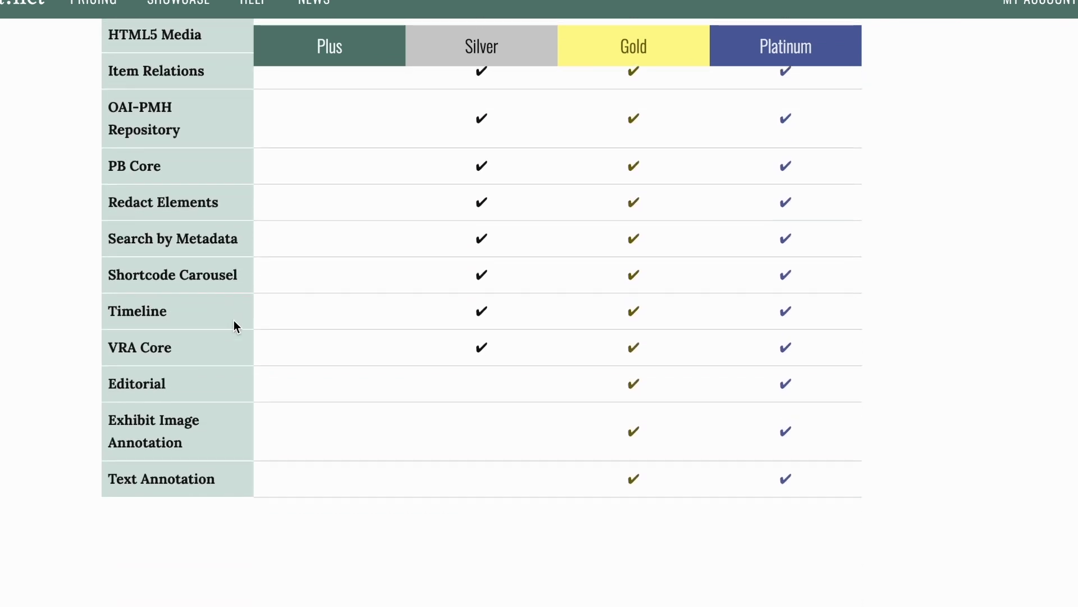
{"action": "scroll", "coordinate": [234, 320], "scroll_direction": "down", "scroll_amount": 7}
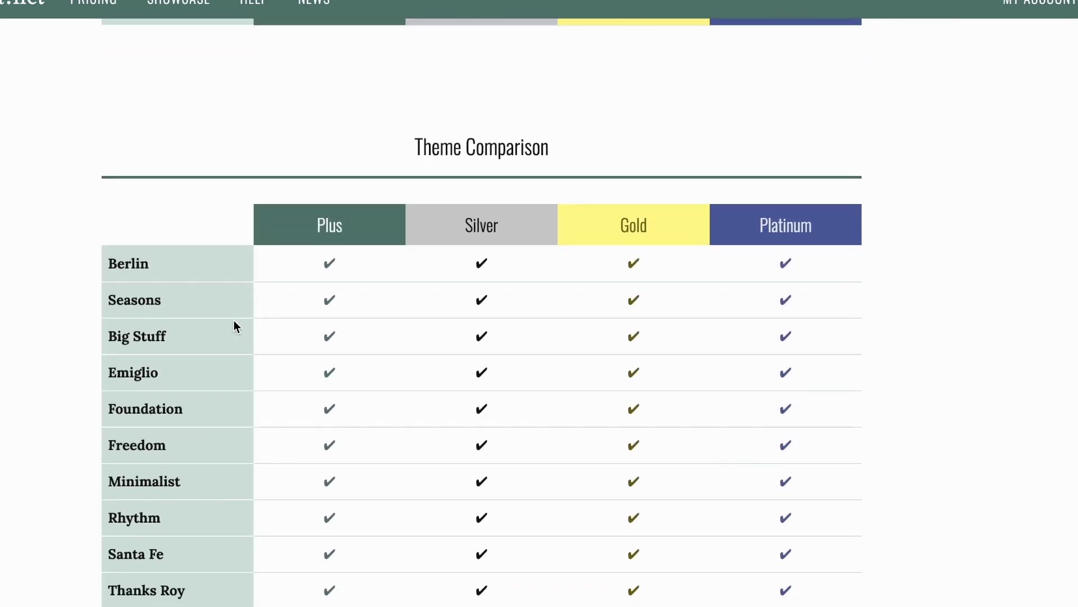
{"action": "scroll", "coordinate": [233, 321], "scroll_direction": "down", "scroll_amount": 3}
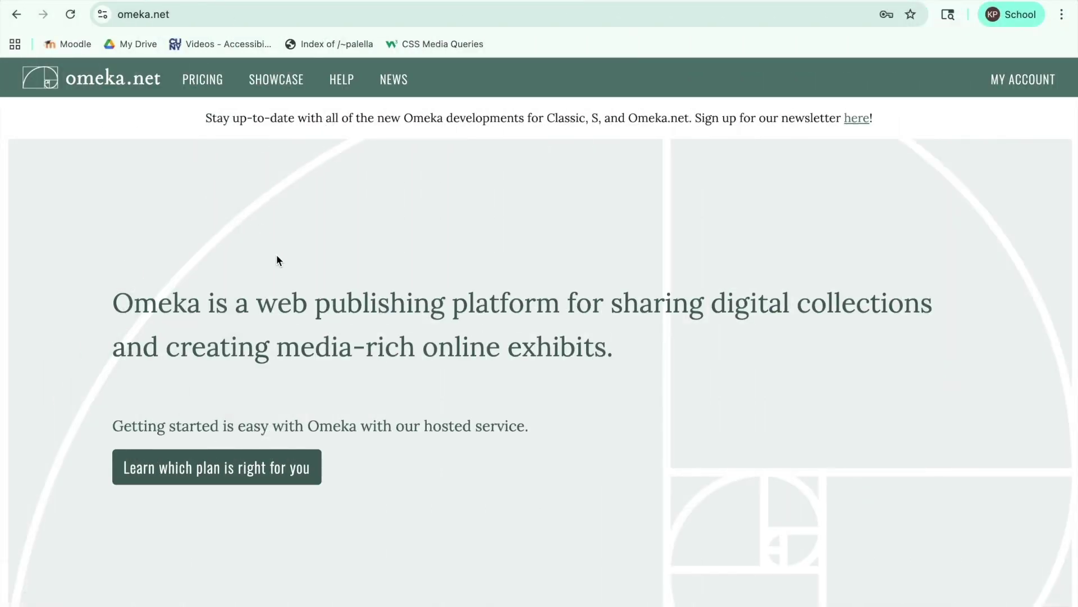
Scroll past the Share your collections, Create interactive digital exhibits and Publish for many platforms sections
{"action": "scroll", "coordinate": [341, 431], "scroll_direction": "down", "scroll_amount": 10}
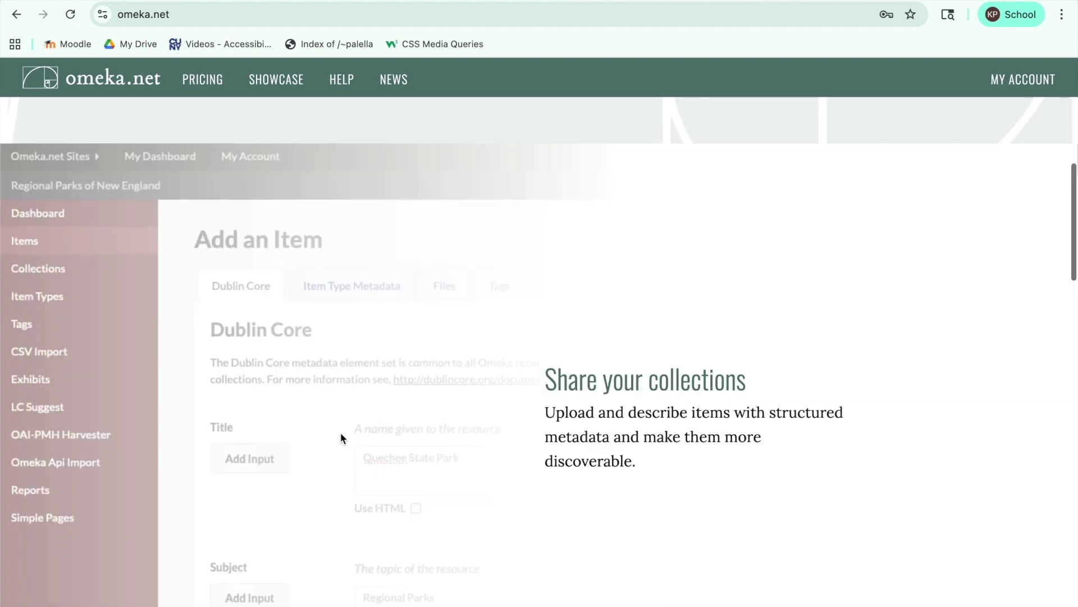
{"action": "scroll", "coordinate": [341, 433], "scroll_direction": "down", "scroll_amount": 10}
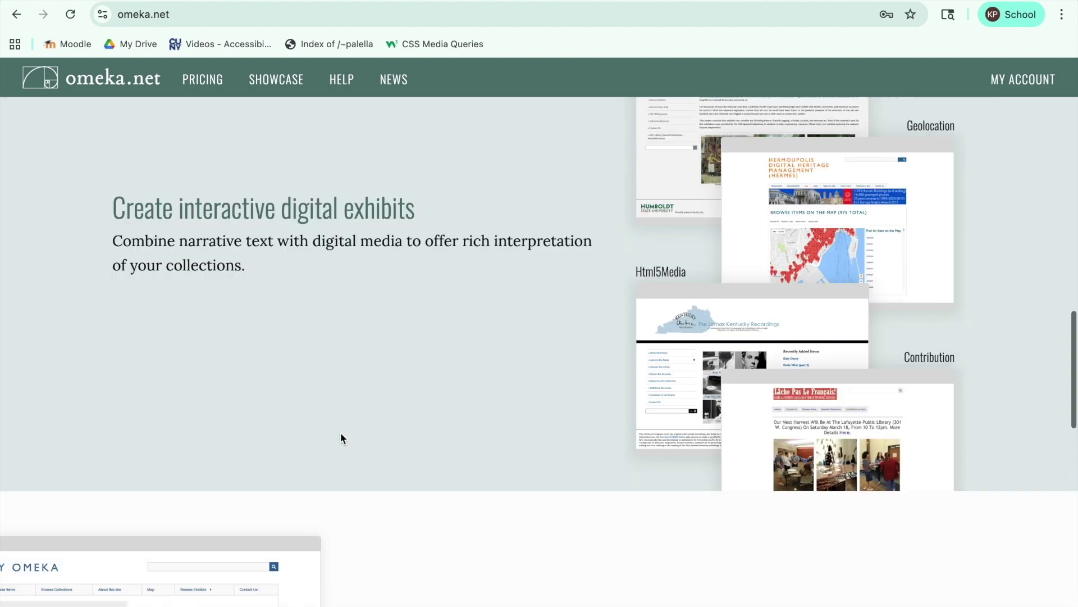
{"action": "scroll", "coordinate": [341, 439], "scroll_direction": "down", "scroll_amount": 10}
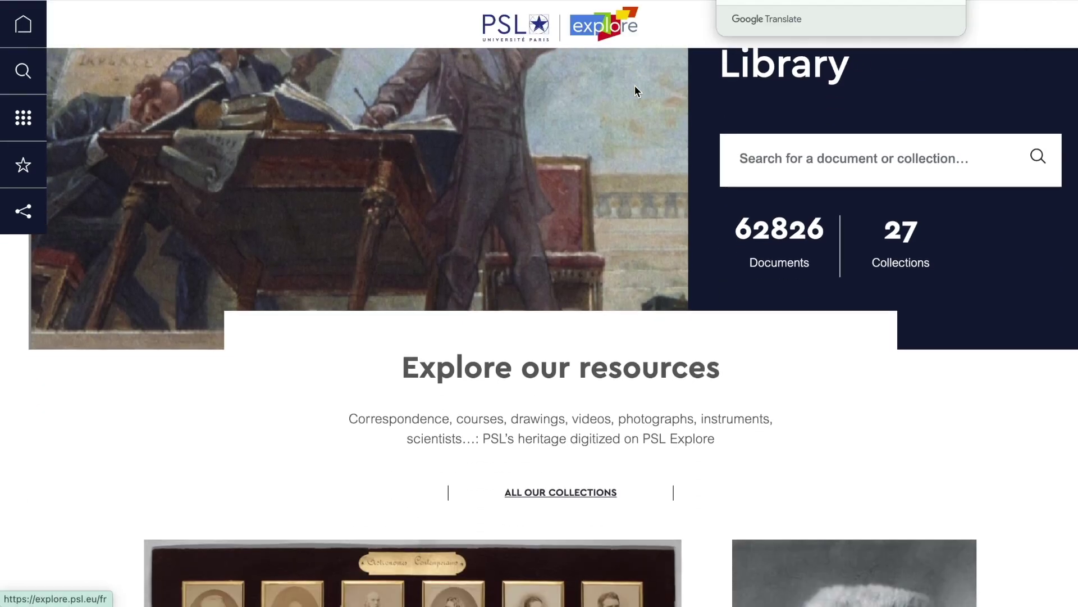
{"action": "scroll", "coordinate": [635, 85], "scroll_direction": "down", "scroll_amount": 10}
{"action": "scroll", "coordinate": [634, 86], "scroll_direction": "down", "scroll_amount": 10}
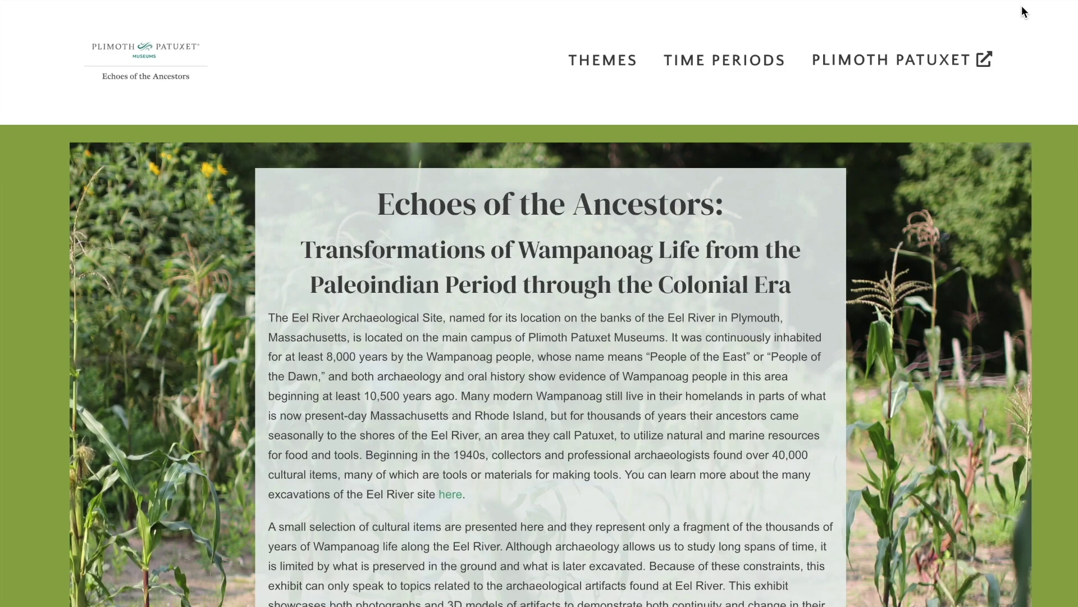
Browse the showcase sites, viewing the Anishinaabe Knowledge and Collection History pages
{"action": "scroll", "coordinate": [1024, 11], "scroll_direction": "down", "scroll_amount": 9}
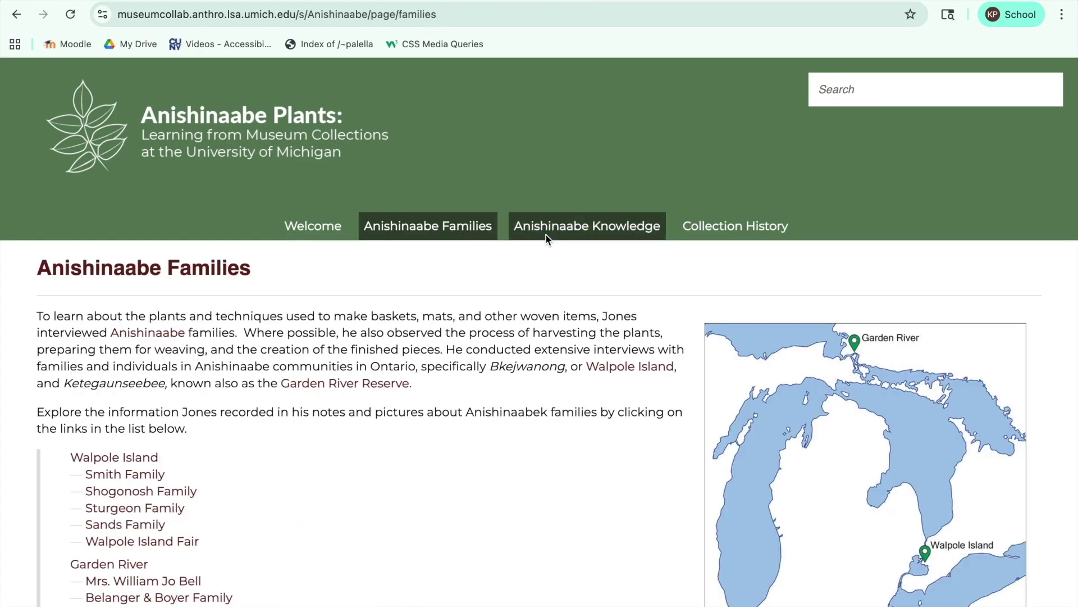
{"action": "left_click", "coordinate": [540, 238]}
{"action": "left_click", "coordinate": [730, 226]}
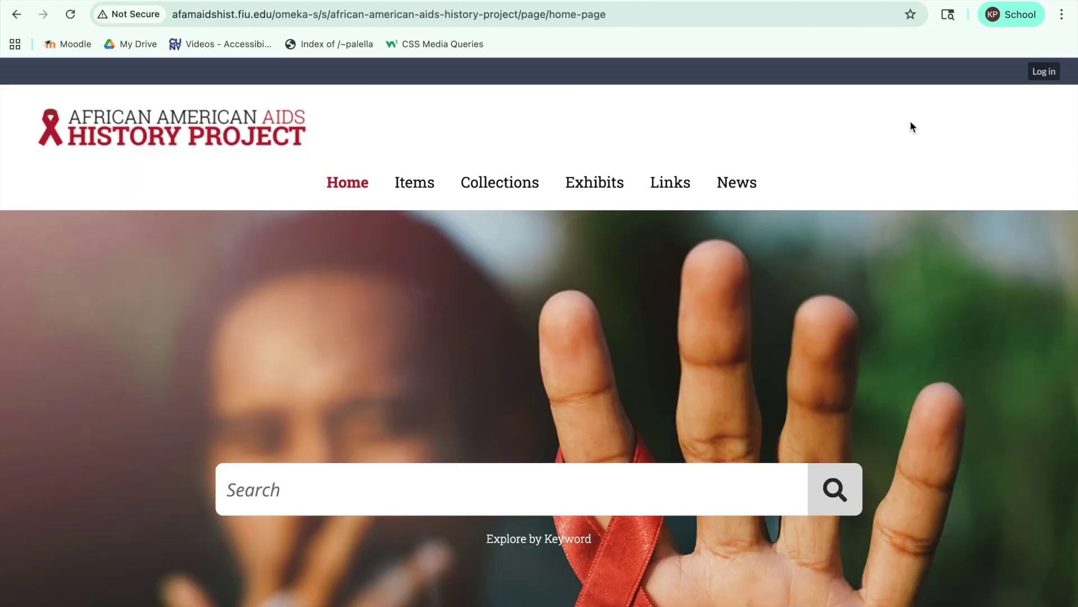
{"action": "scroll", "coordinate": [910, 122], "scroll_direction": "down", "scroll_amount": 10}
{"action": "scroll", "coordinate": [911, 121], "scroll_direction": "down", "scroll_amount": 7}
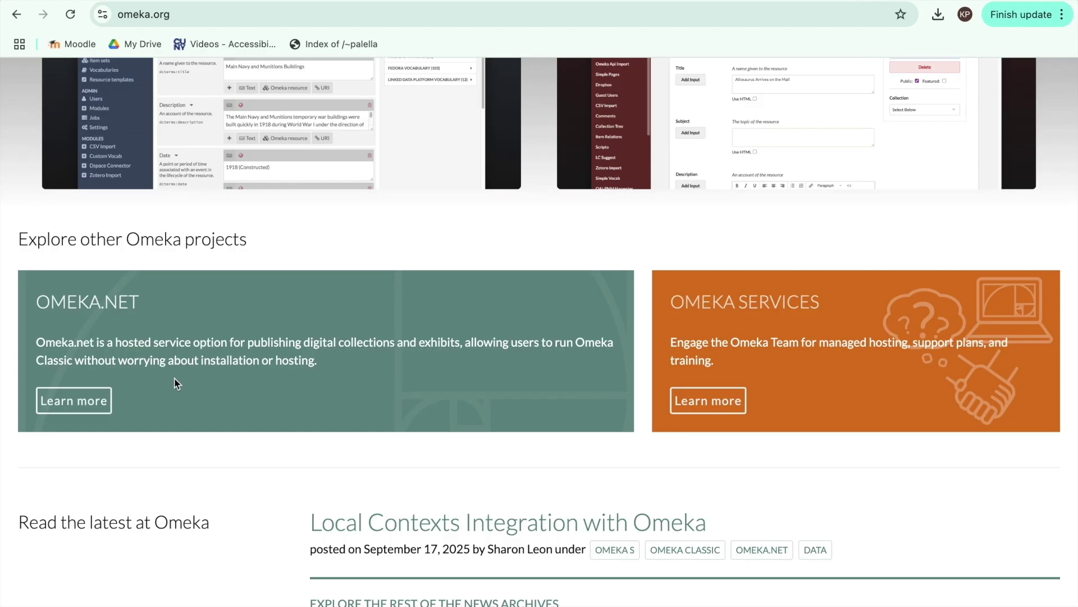
Load omeka.net from the address bar and scroll down to the Get started with Omeka.net button
{"action": "left_click", "coordinate": [68, 407]}
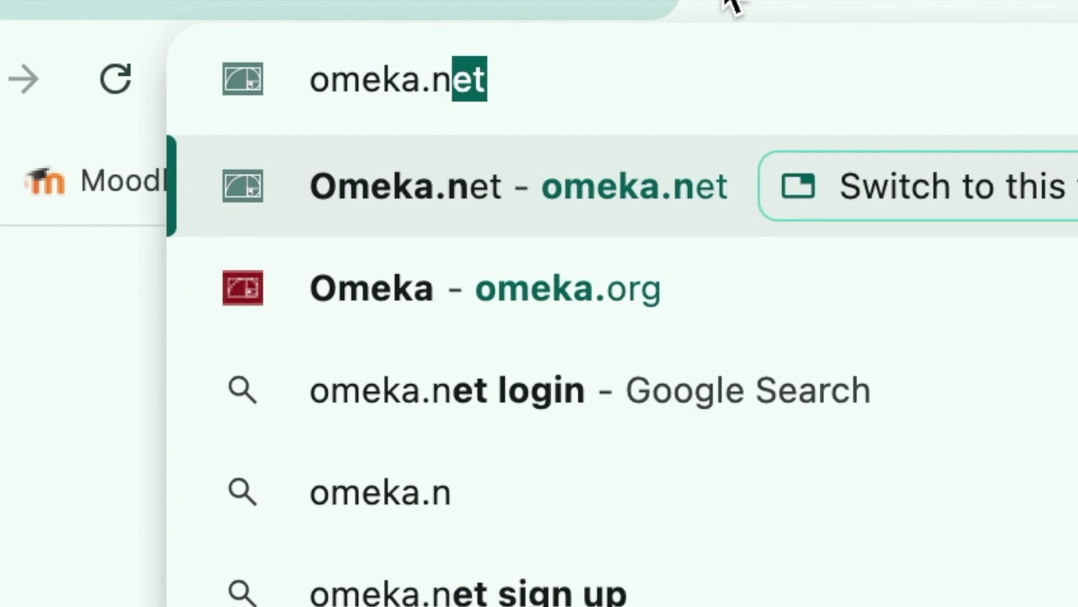
{"action": "key", "text": "Return"}
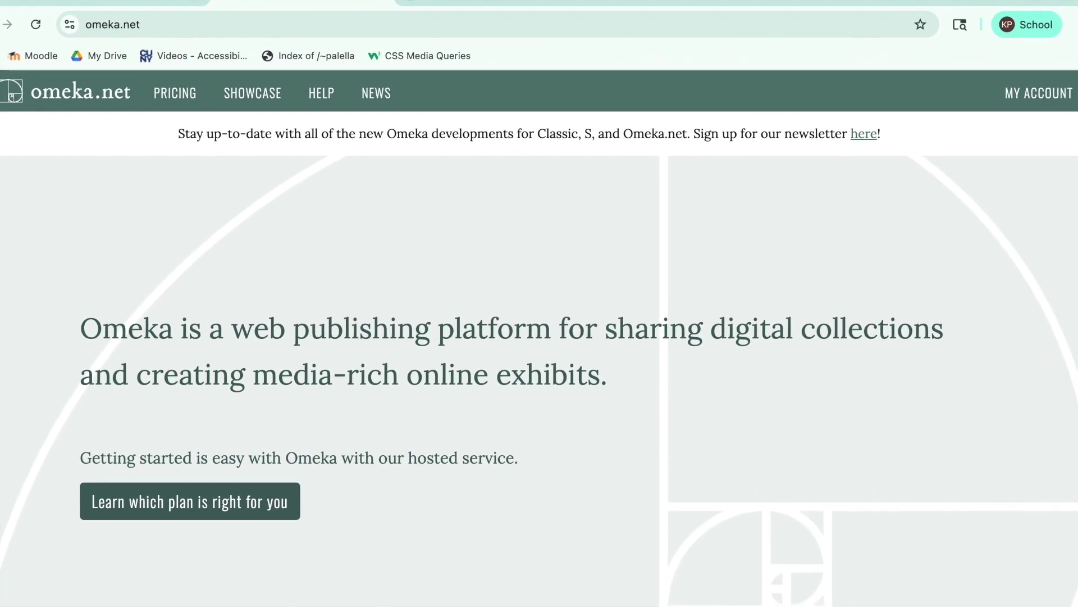
{"action": "scroll", "coordinate": [472, 441], "scroll_direction": "down", "scroll_amount": 20}
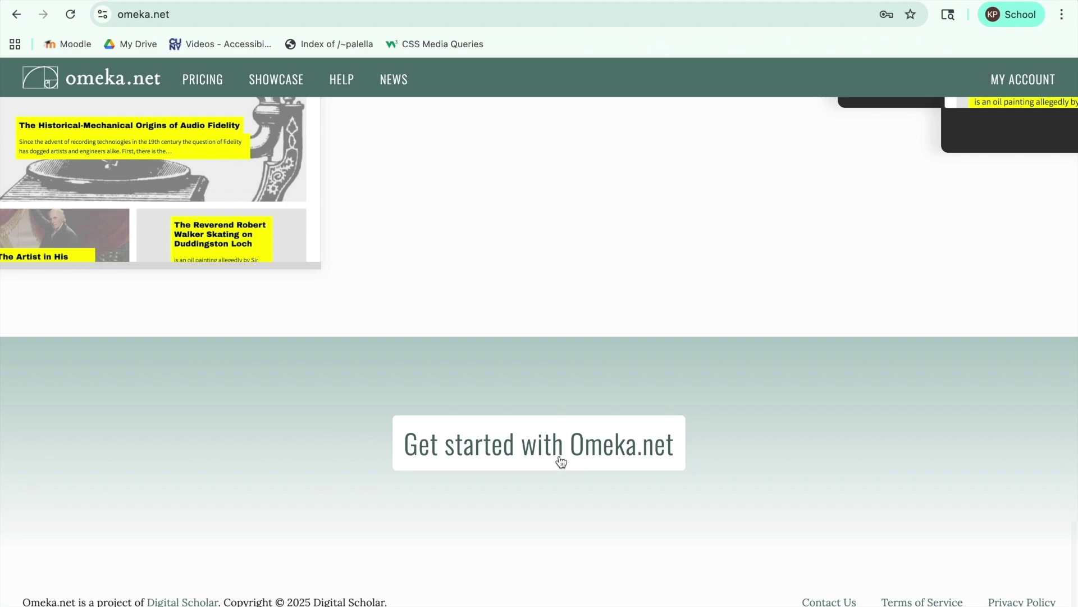
Start a Free-plan sign-up, entering a username and the account password twice
{"action": "left_click", "coordinate": [561, 462]}
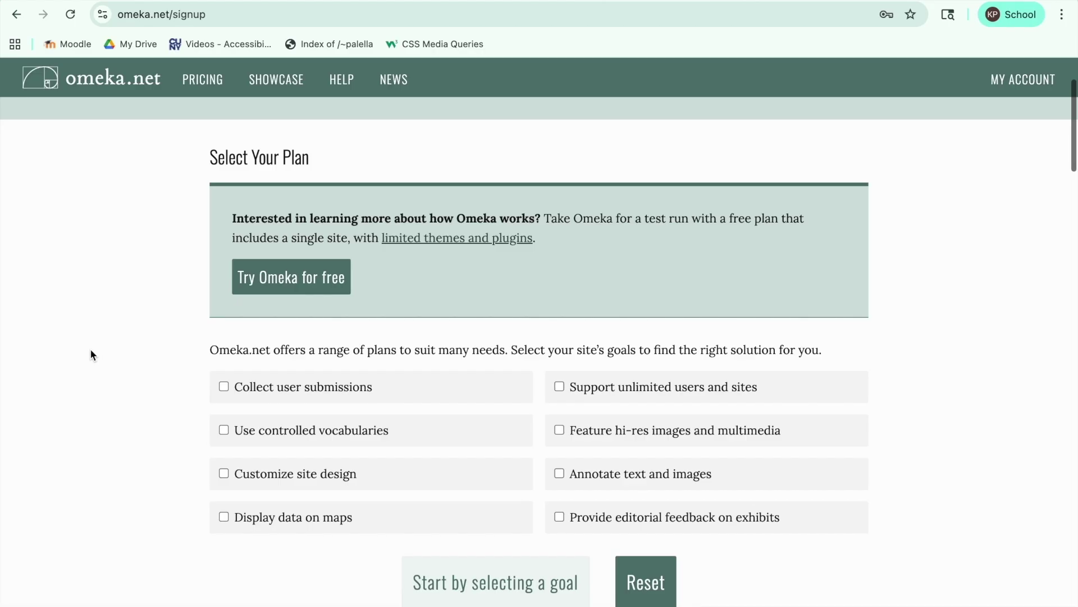
{"action": "left_click", "coordinate": [273, 279]}
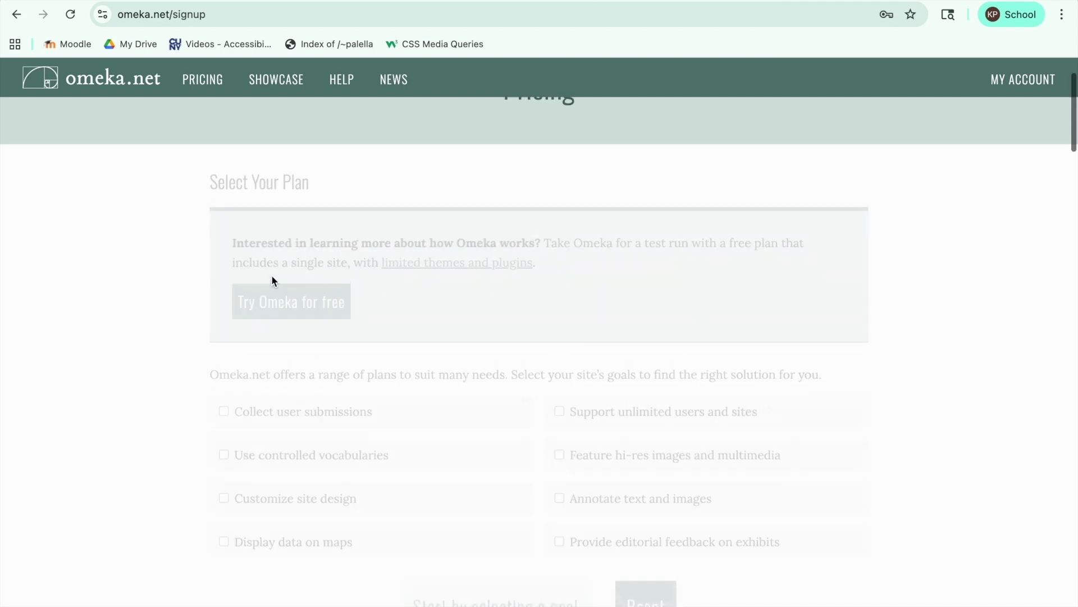
{"action": "left_click", "coordinate": [628, 244]}
{"action": "type", "text": "palella"}
{"action": "key", "text": "Tab"}
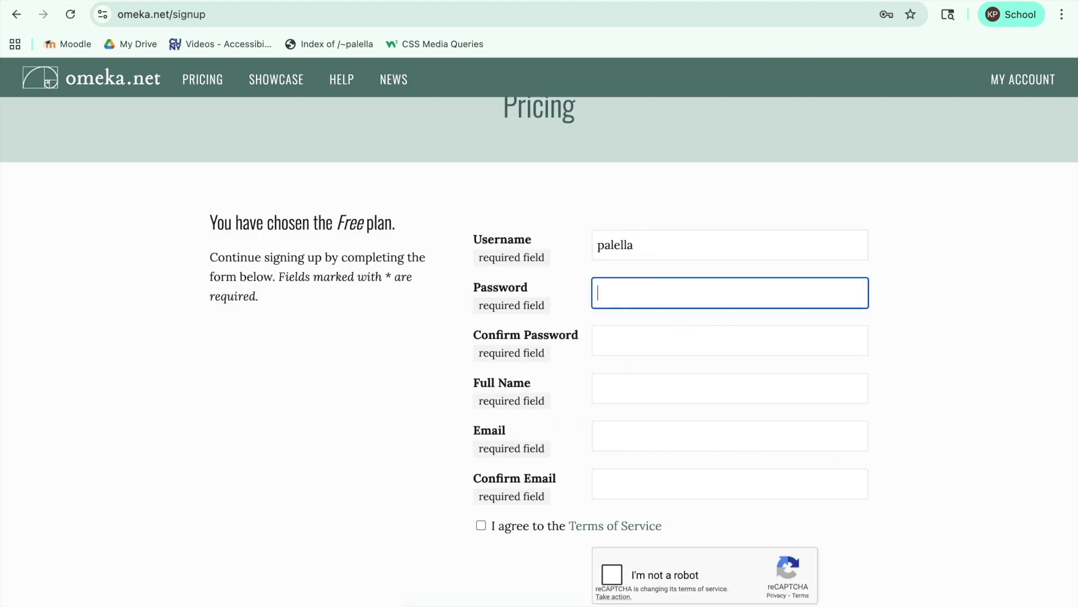
{"action": "type", "text": "**************"}
{"action": "key", "text": "Tab"}
{"action": "type", "text": "**************"}
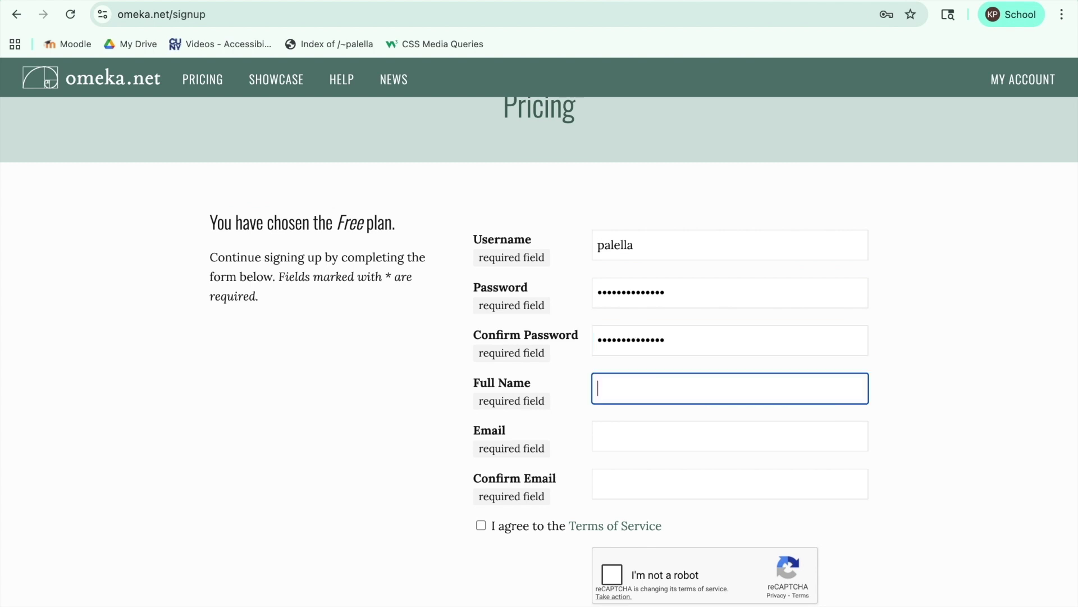
Fill in the full name and e-mail, accept the Terms of Service, submit, and activate the account
{"action": "left_click", "coordinate": [616, 387]}
{"action": "left_click", "coordinate": [715, 426]}
{"action": "left_click", "coordinate": [624, 475]}
{"action": "left_click", "coordinate": [480, 525]}
{"action": "left_click", "coordinate": [612, 574]}
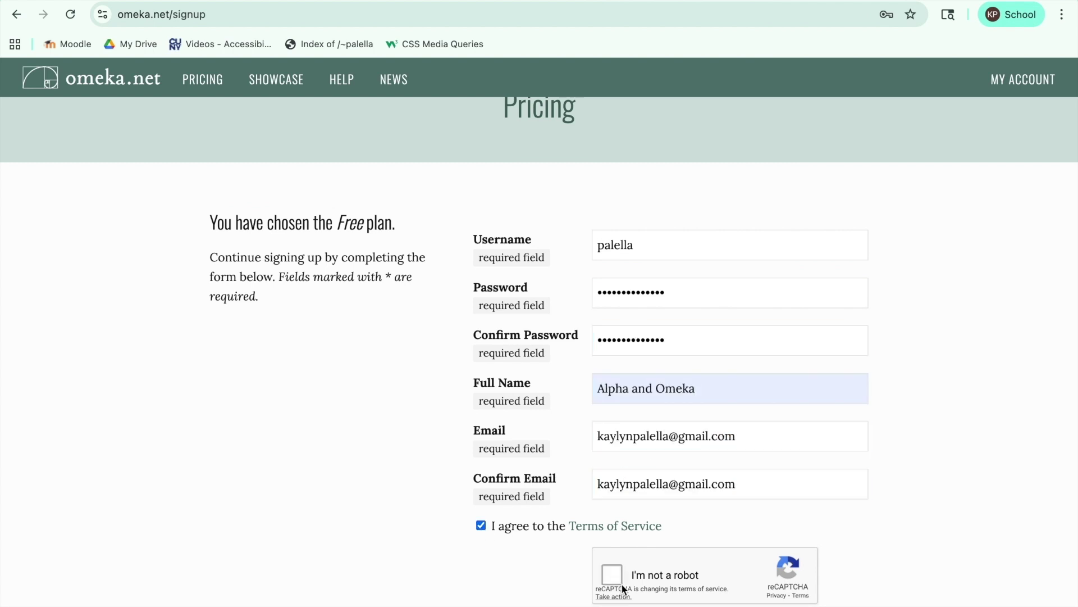
{"action": "scroll", "coordinate": [399, 440], "scroll_direction": "down", "scroll_amount": 2}
{"action": "left_click", "coordinate": [500, 562]}
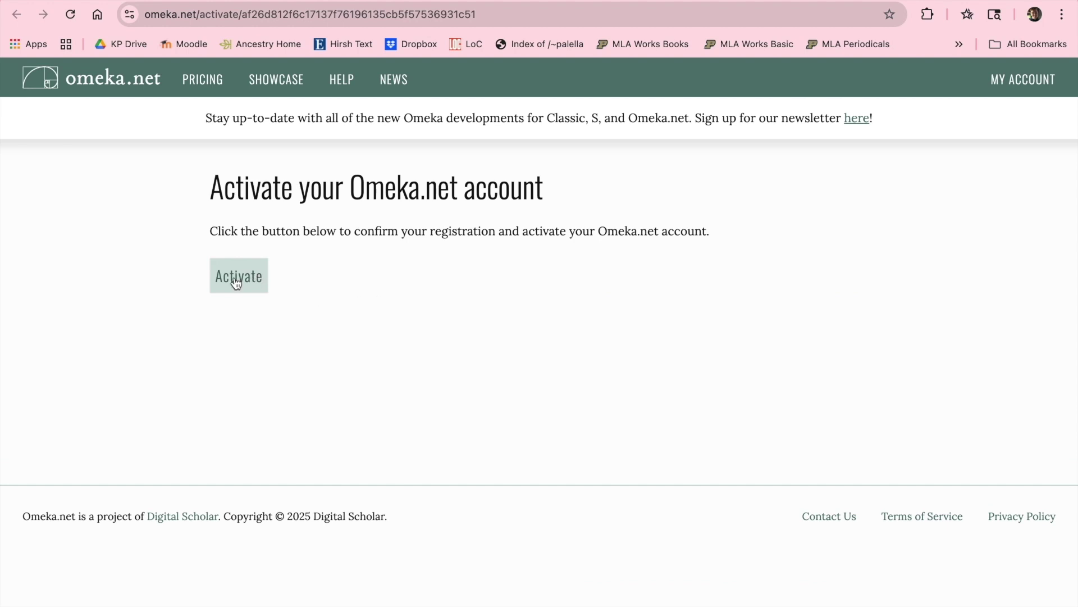
{"action": "left_click", "coordinate": [236, 281]}
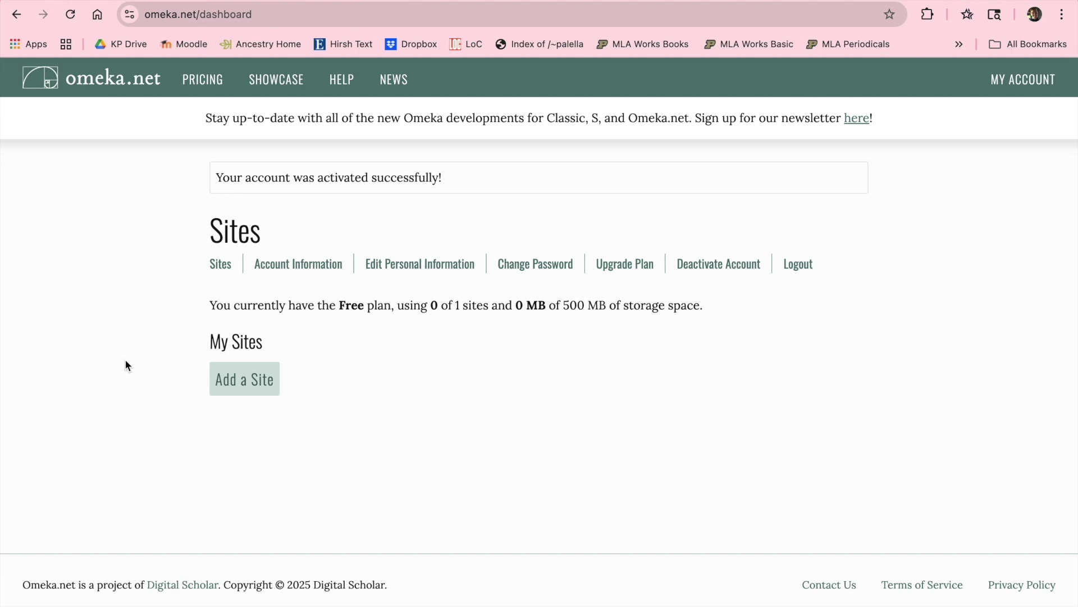
Submit a new site titled 'Plastic Birds TEST' described 'Rubber ducks and other beloved birds.'
{"action": "left_click", "coordinate": [267, 386]}
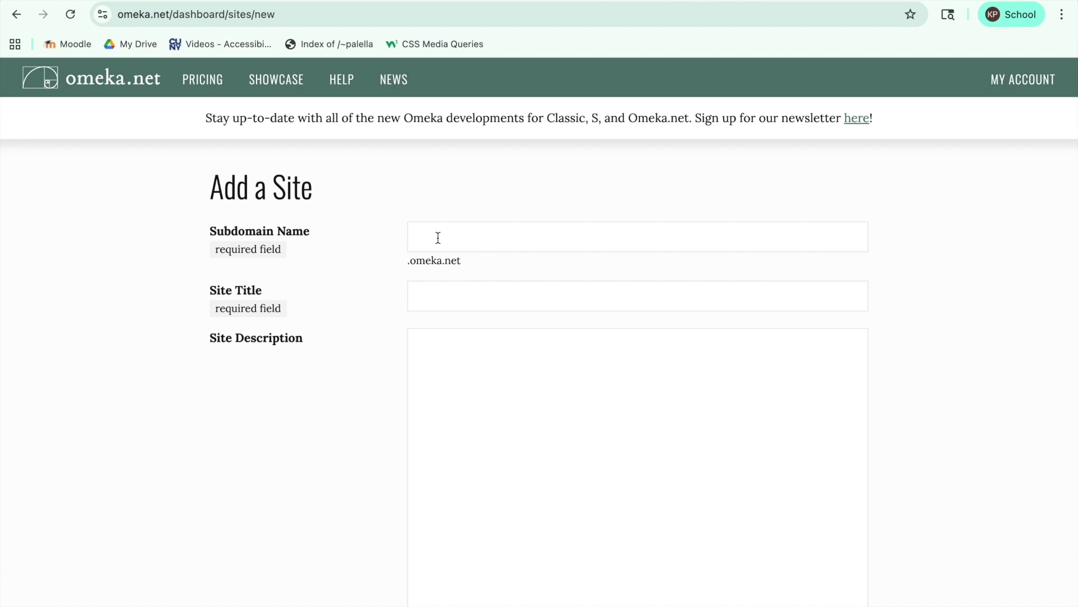
{"action": "left_click", "coordinate": [438, 238]}
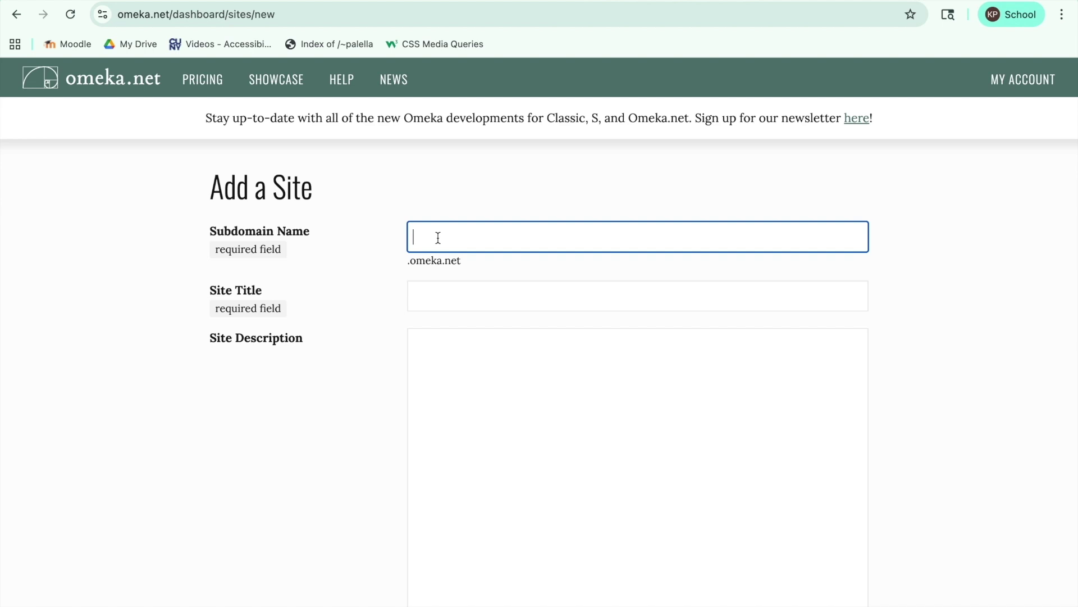
{"action": "key", "text": "Tab"}
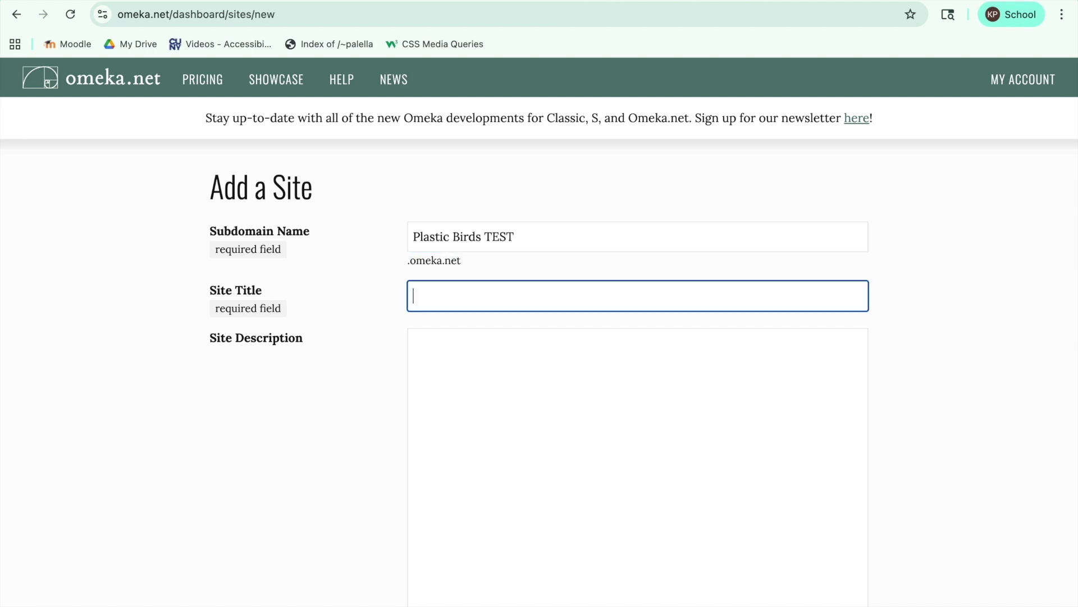
{"action": "type", "text": "Plastic Birds TEST"}
{"action": "key", "text": "Tab"}
{"action": "type", "text": "Rubber d"}
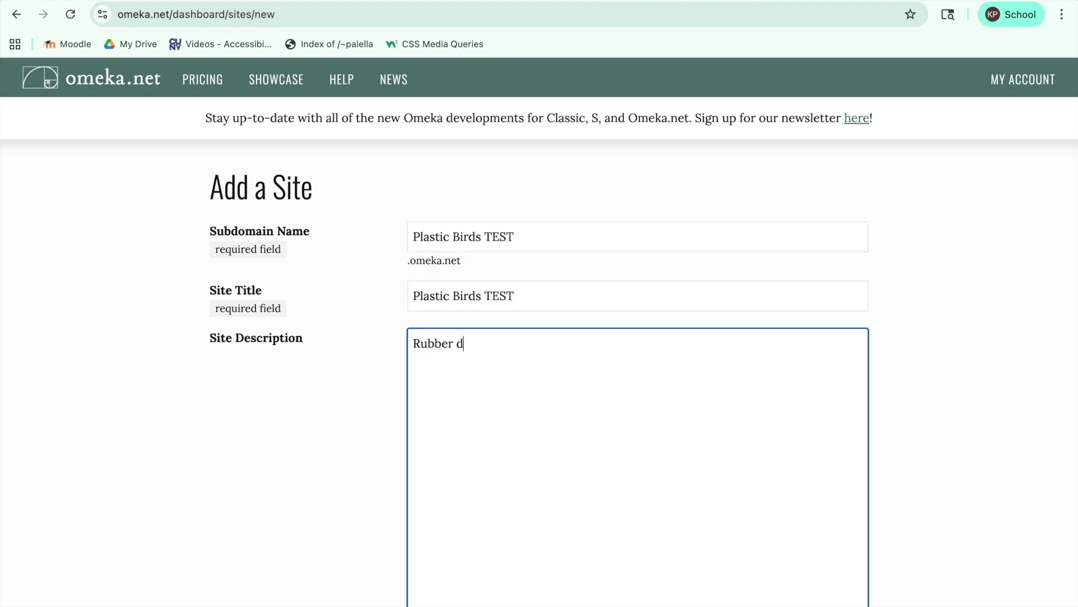
{"action": "type", "text": "ucks and other beloved birds."}
{"action": "scroll", "coordinate": [216, 398], "scroll_direction": "down", "scroll_amount": 10}
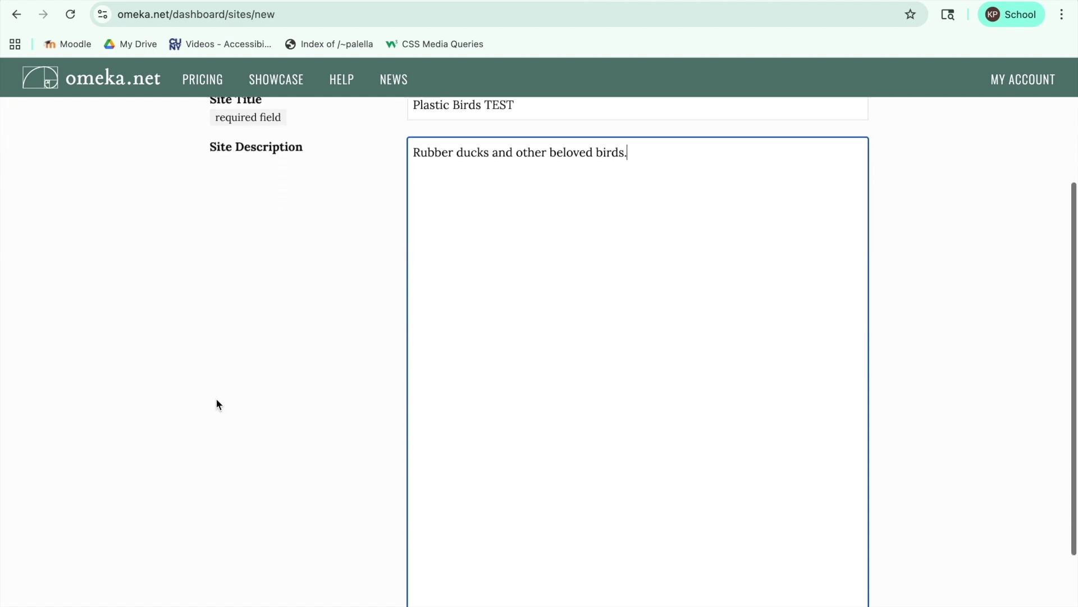
{"action": "left_click", "coordinate": [252, 523]}
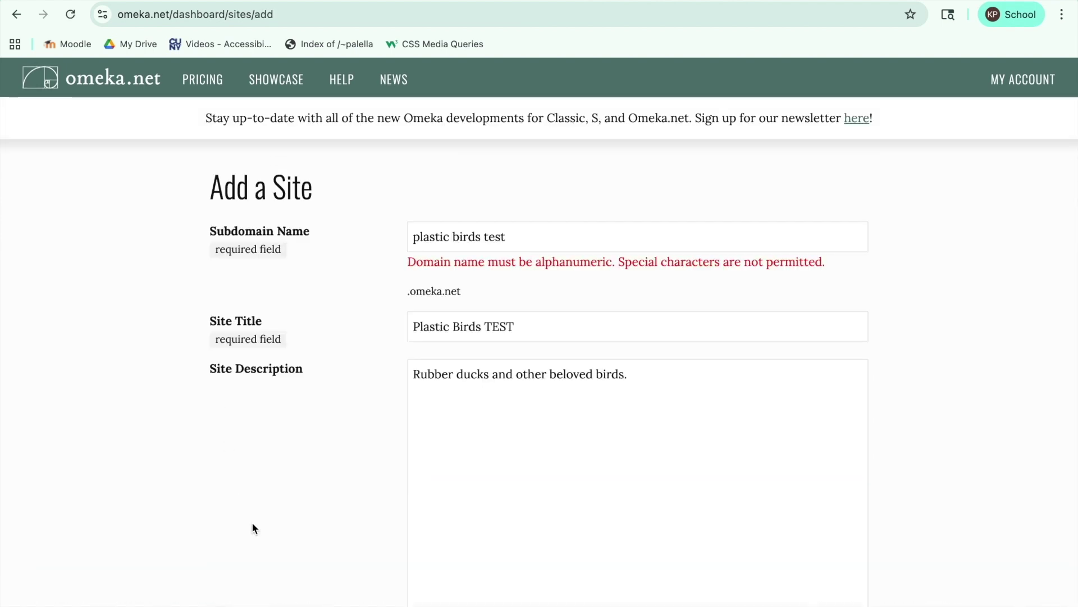
Remove the two spaces from the subdomain to make plasticbirdstest, create the site, and open its dashboard
{"action": "left_click", "coordinate": [452, 236]}
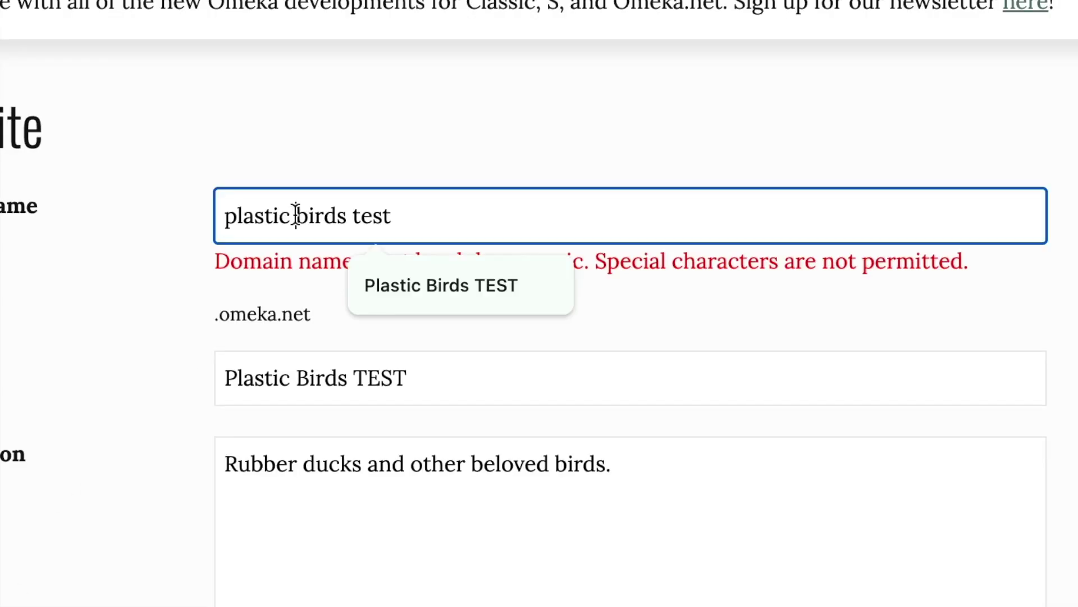
{"action": "left_click", "coordinate": [296, 215]}
{"action": "key", "text": "BackSpace"}
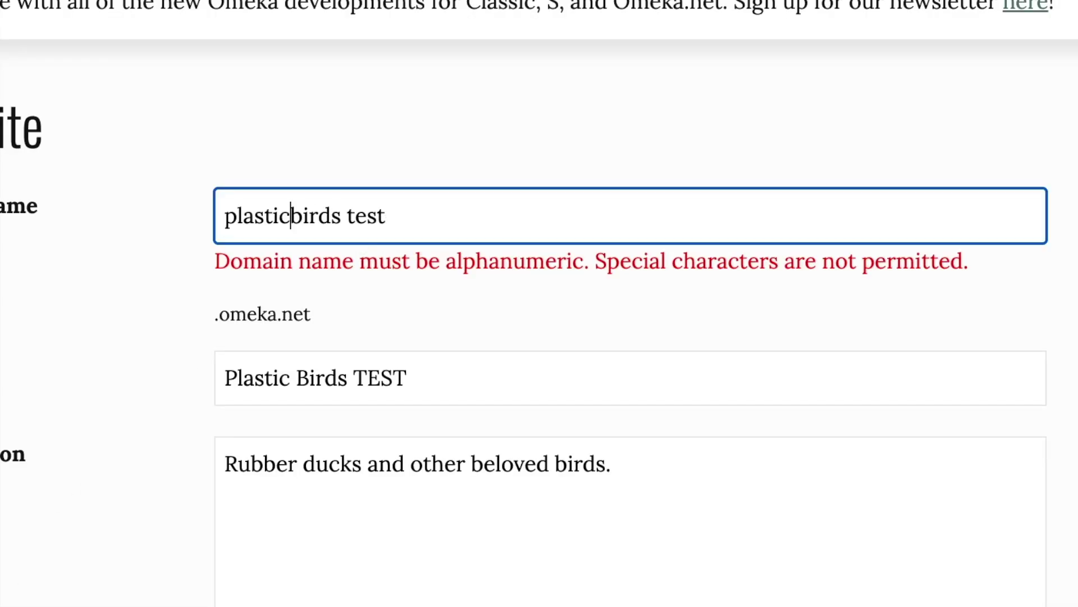
{"action": "left_click", "coordinate": [349, 216]}
{"action": "key", "text": "BackSpace"}
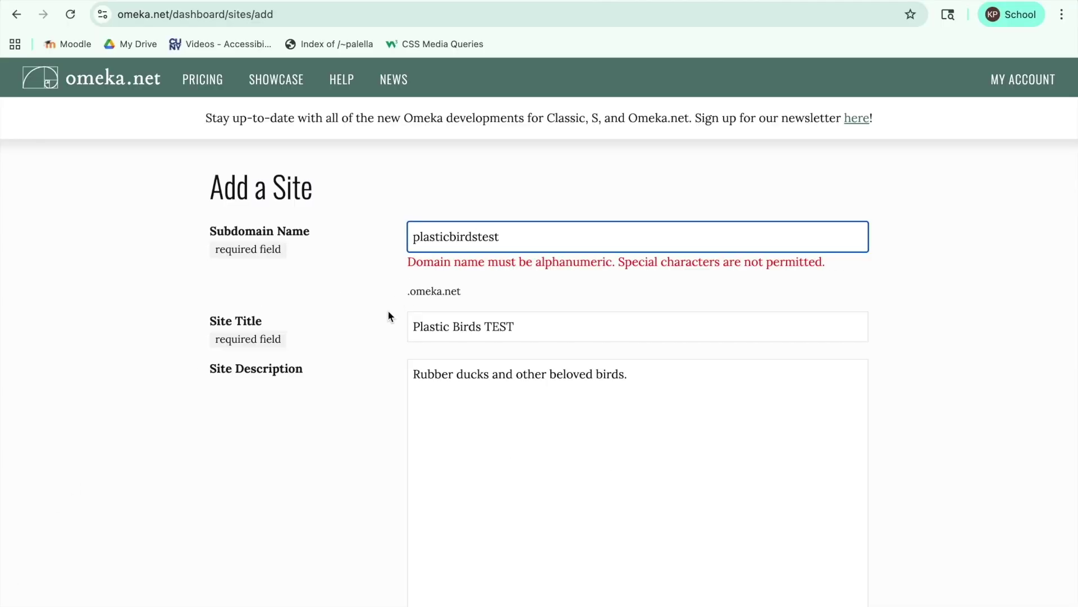
{"action": "scroll", "coordinate": [151, 396], "scroll_direction": "down", "scroll_amount": 5}
{"action": "scroll", "coordinate": [372, 335], "scroll_direction": "down", "scroll_amount": 2}
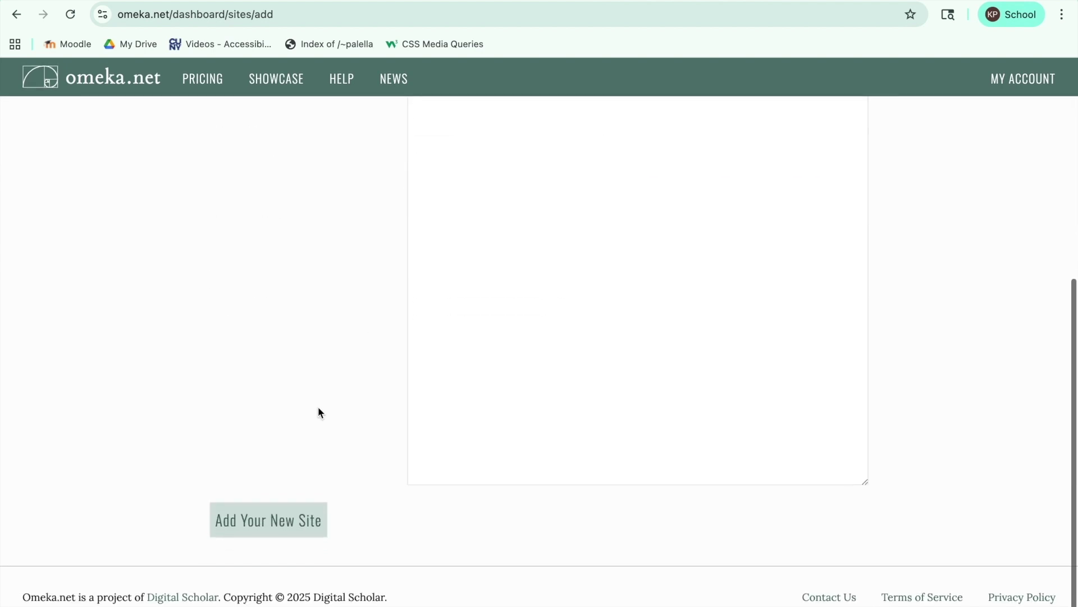
{"action": "left_click", "coordinate": [282, 522]}
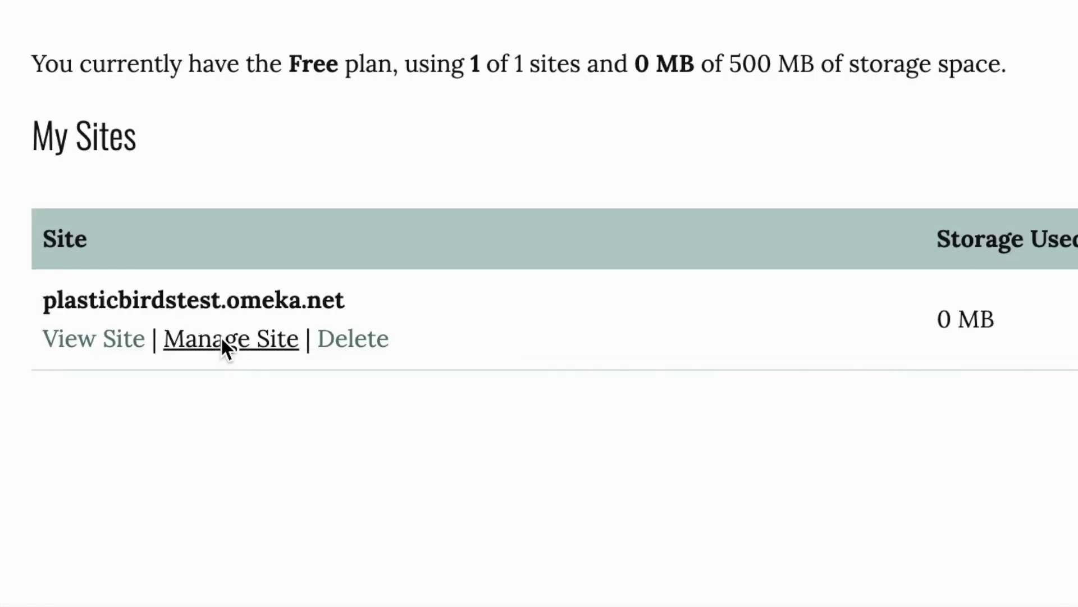
{"action": "left_click", "coordinate": [222, 337]}
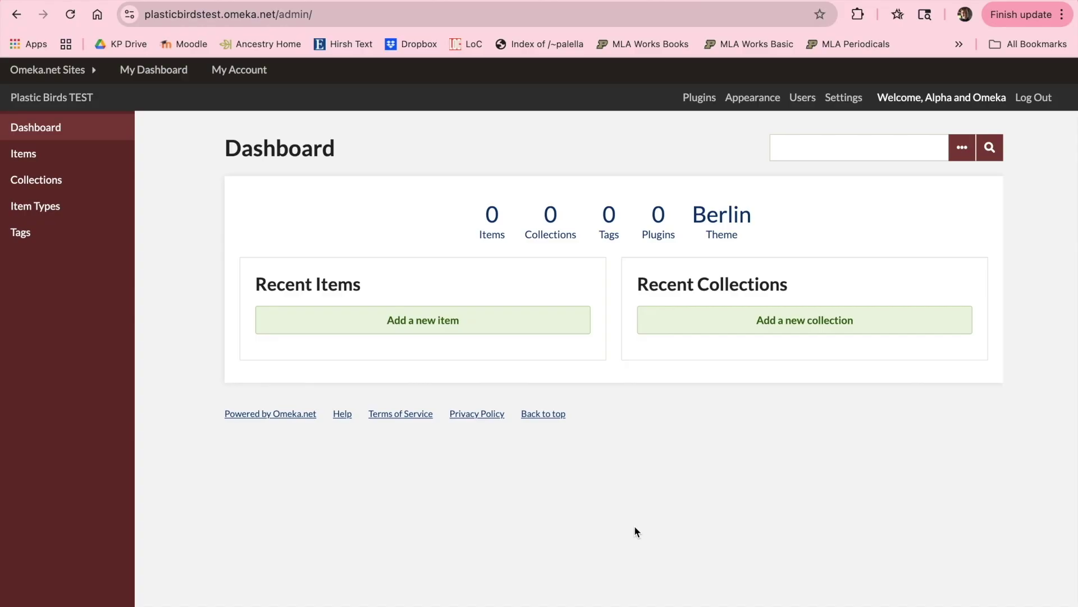
Add a collection titled 'Rubber Ducks!' and return to the site dashboard
{"action": "left_click", "coordinate": [77, 183]}
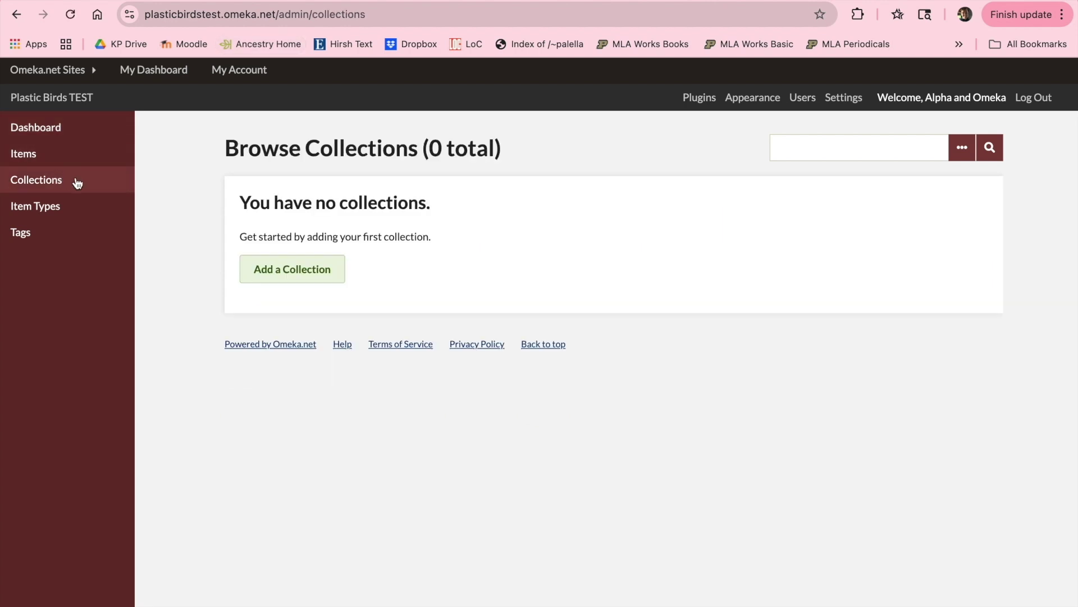
{"action": "left_click", "coordinate": [305, 274]}
{"action": "left_click", "coordinate": [439, 361]}
{"action": "type", "text": "Rubber Ducks!"}
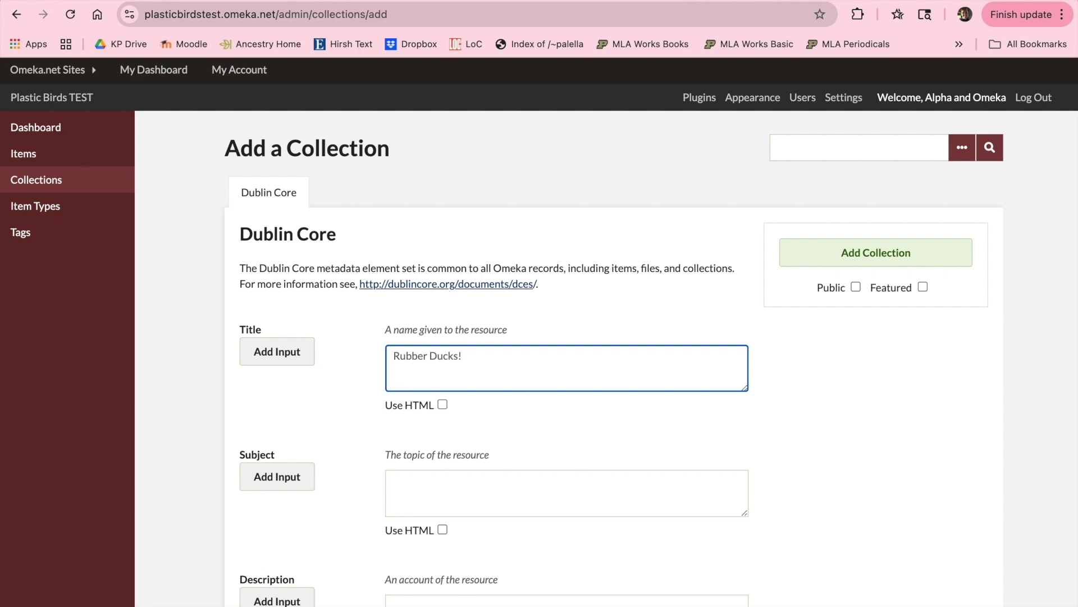
{"action": "left_click", "coordinate": [917, 251]}
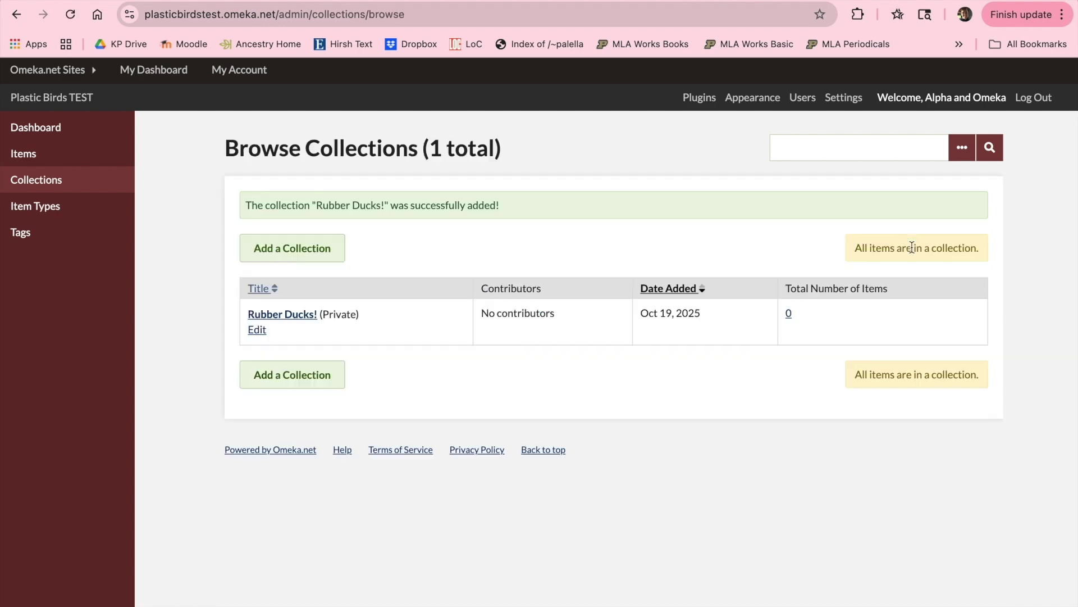
{"action": "left_click", "coordinate": [88, 132]}
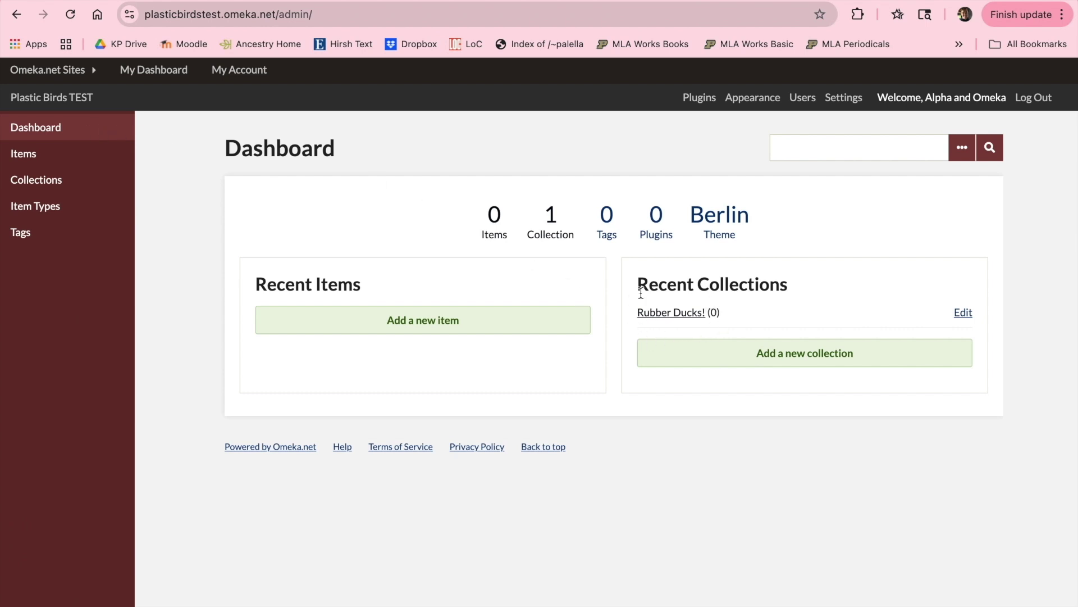
Add a new item with the photo img9349.jpg attached under Files and save it
{"action": "left_click", "coordinate": [42, 161]}
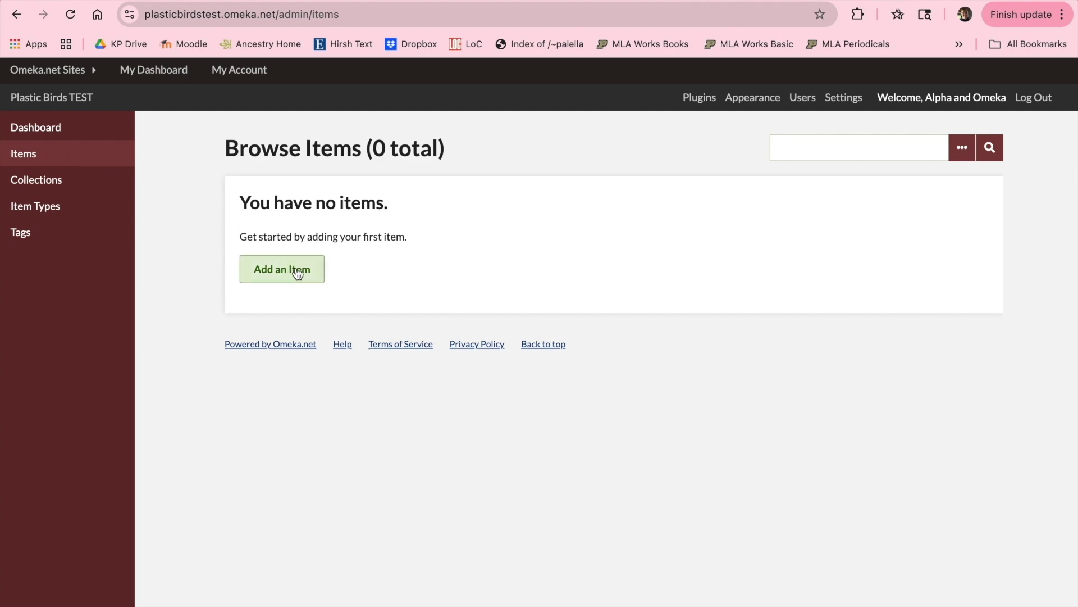
{"action": "left_click", "coordinate": [304, 272]}
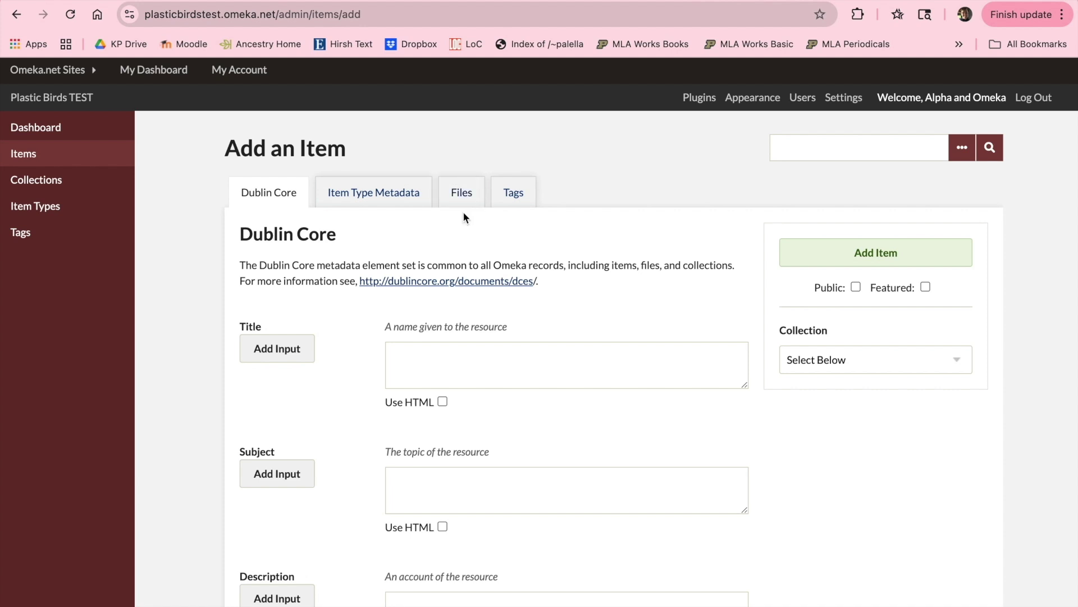
{"action": "left_click", "coordinate": [463, 196]}
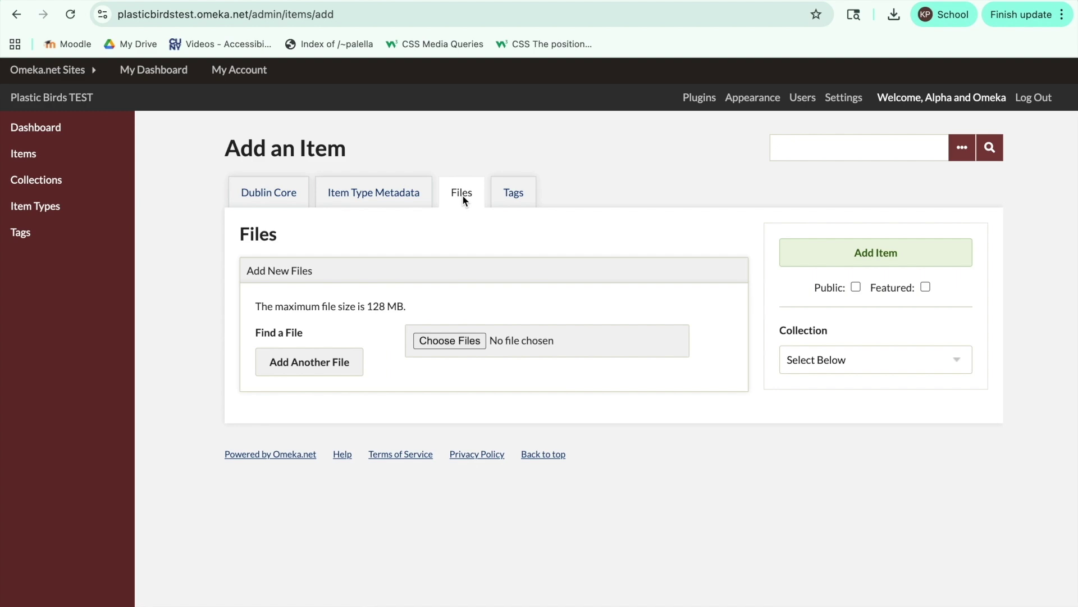
{"action": "left_click", "coordinate": [459, 339]}
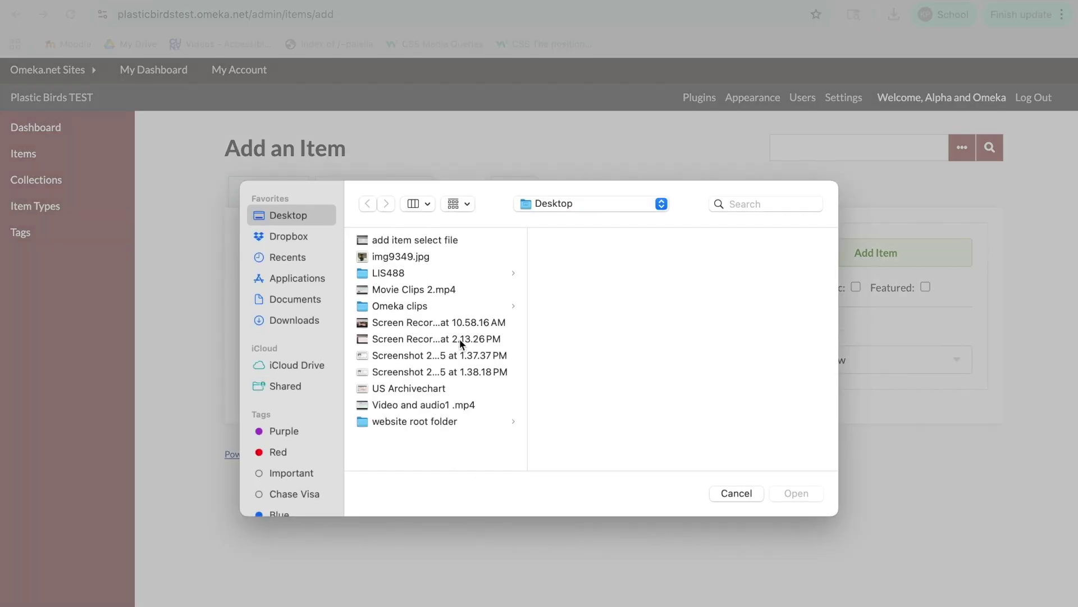
{"action": "double_click", "coordinate": [400, 257]}
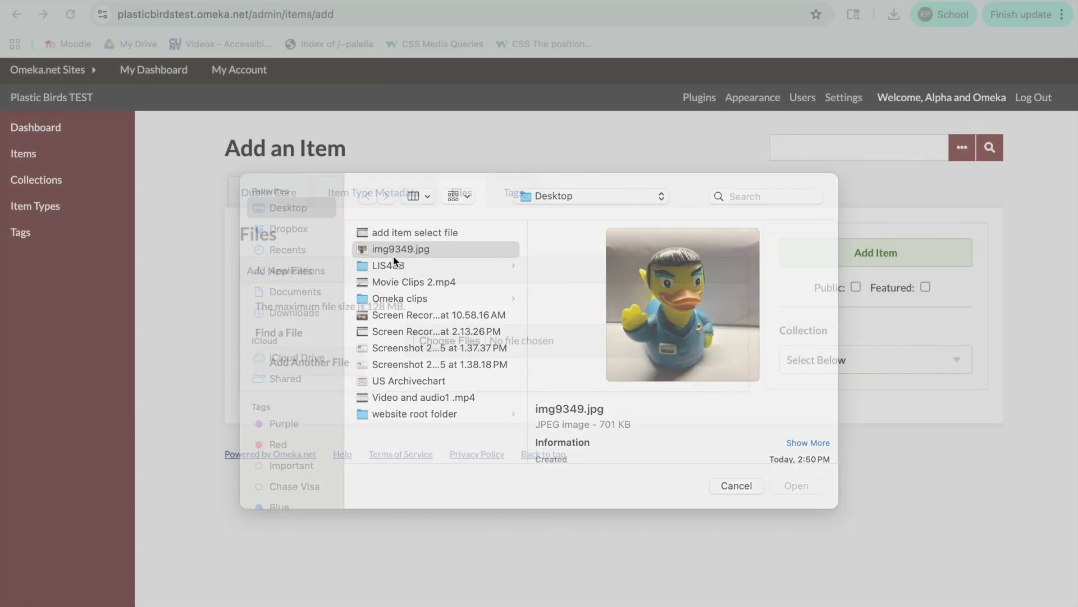
{"action": "left_click", "coordinate": [910, 252]}
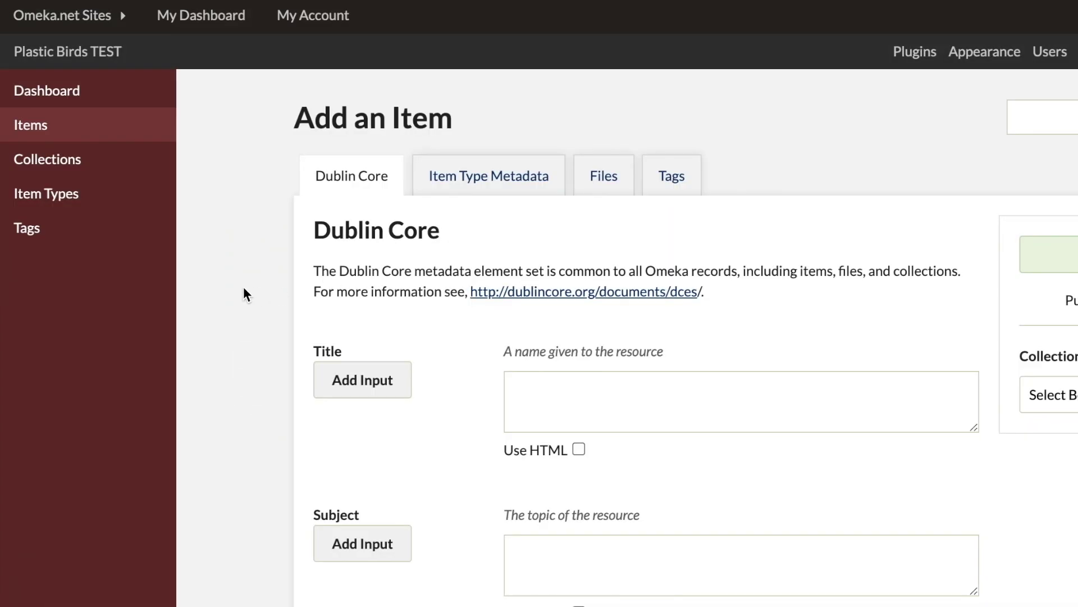
Scroll through to the Browse Items list showing the single untitled private duck photo
{"action": "scroll", "coordinate": [244, 287], "scroll_direction": "down", "scroll_amount": 3}
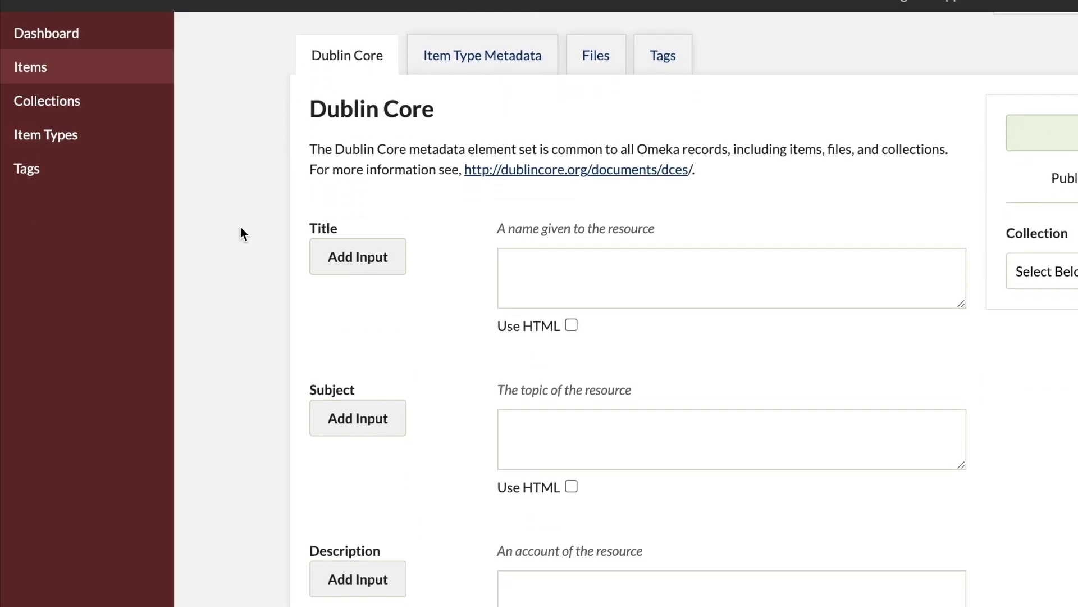
{"action": "scroll", "coordinate": [241, 226], "scroll_direction": "down", "scroll_amount": 5}
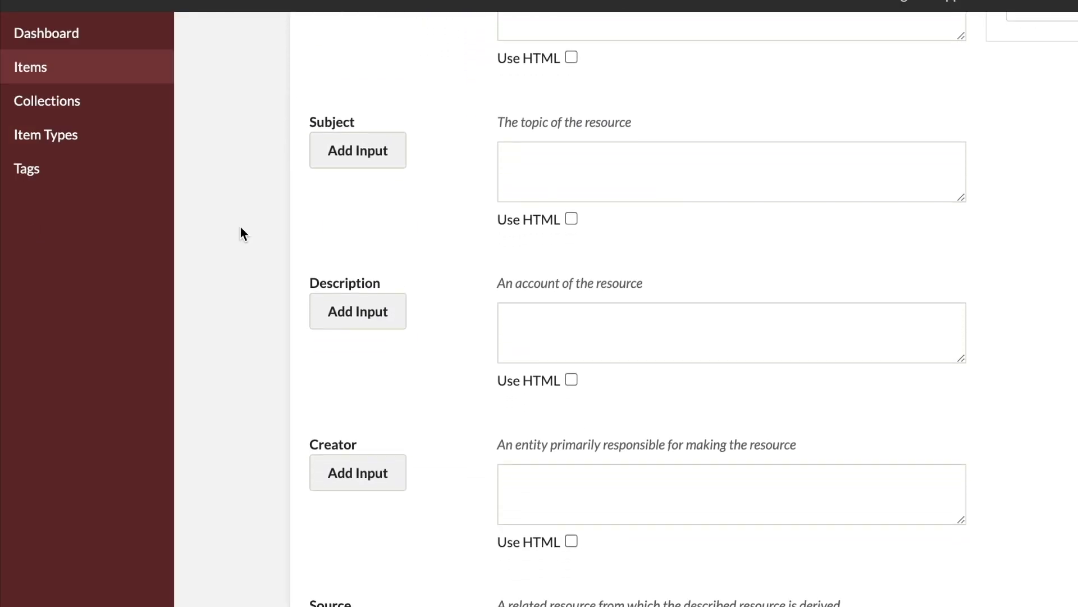
{"action": "scroll", "coordinate": [242, 230], "scroll_direction": "down", "scroll_amount": 8}
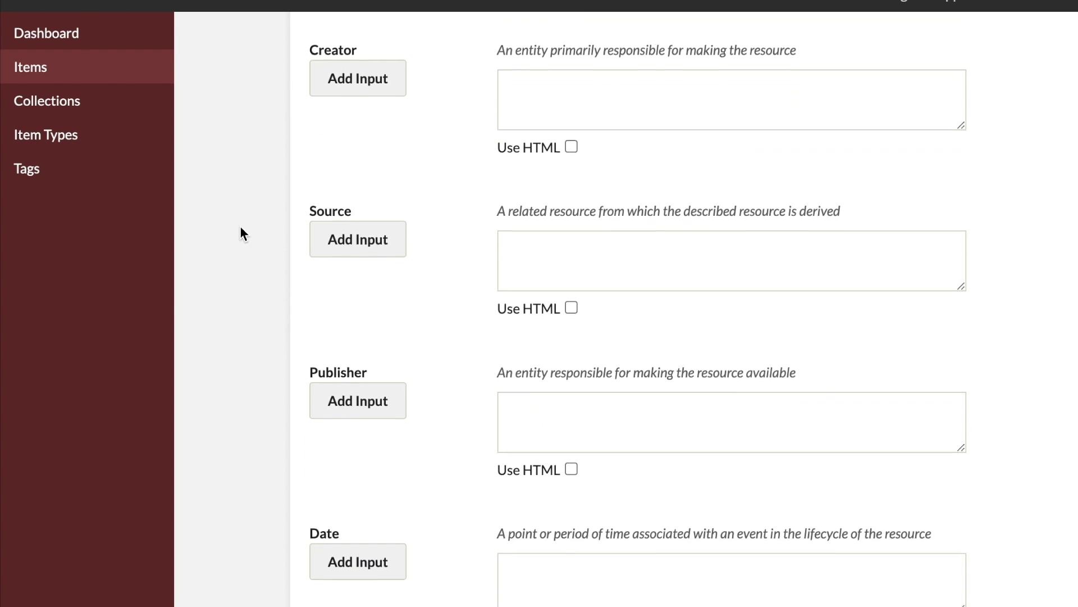
{"action": "scroll", "coordinate": [242, 230], "scroll_direction": "down", "scroll_amount": 12}
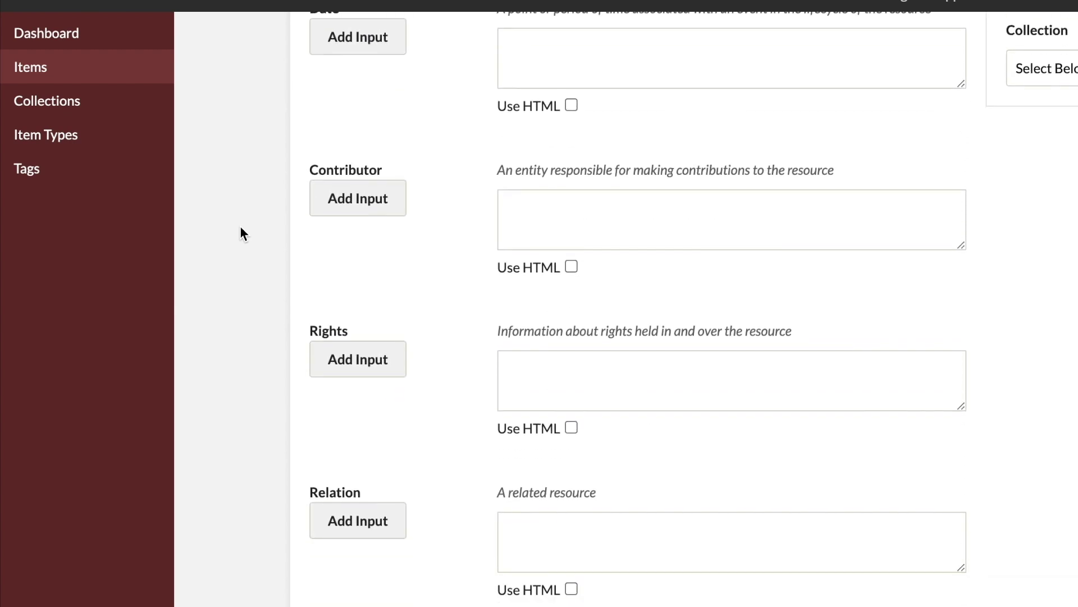
{"action": "scroll", "coordinate": [240, 227], "scroll_direction": "down", "scroll_amount": 10}
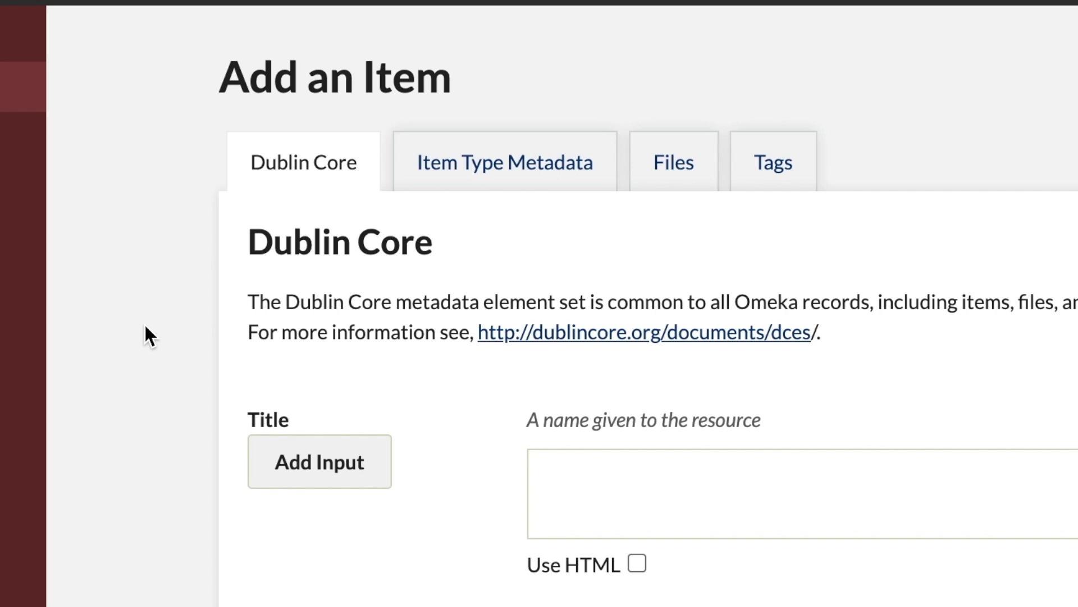
{"action": "scroll", "coordinate": [145, 336], "scroll_direction": "down", "scroll_amount": 10}
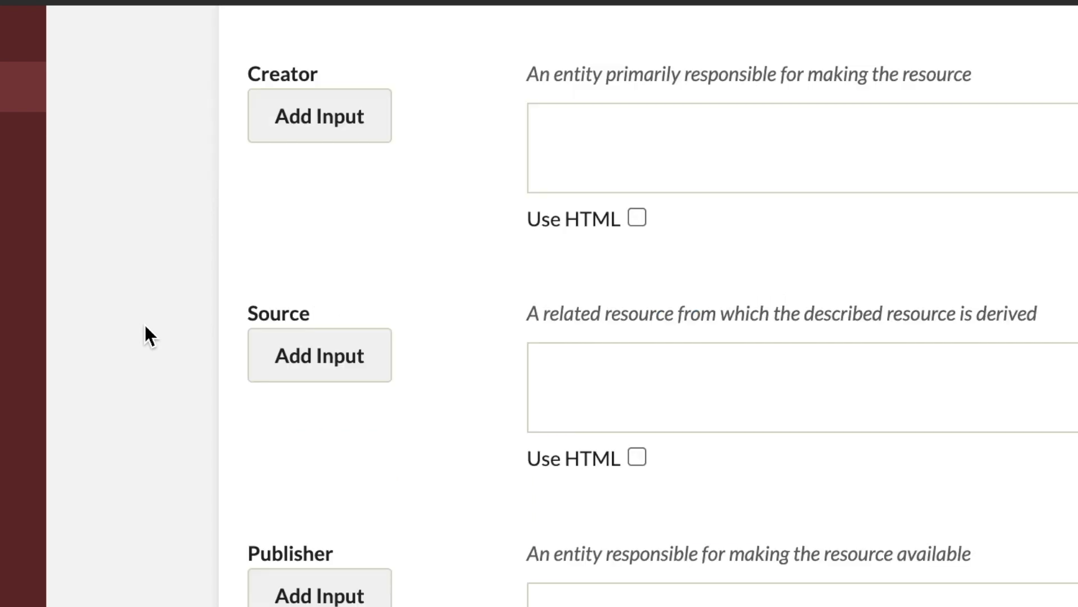
{"action": "scroll", "coordinate": [145, 336], "scroll_direction": "down", "scroll_amount": 5}
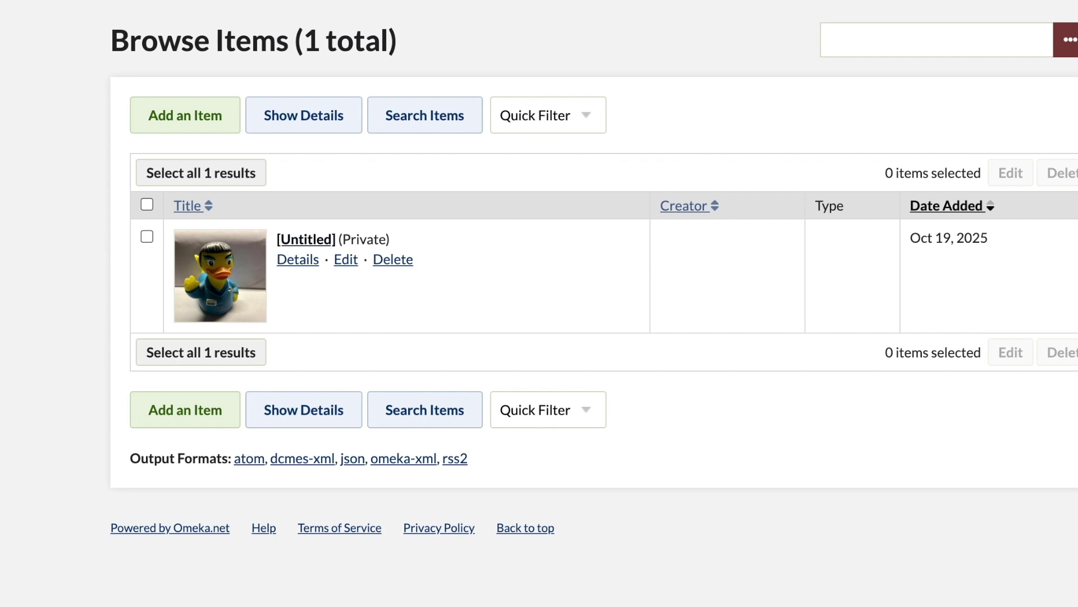
Edit the untitled item, title it 'Dr. Squawk' and assign it to the Rubber Ducks! collection
{"action": "left_click", "coordinate": [345, 260]}
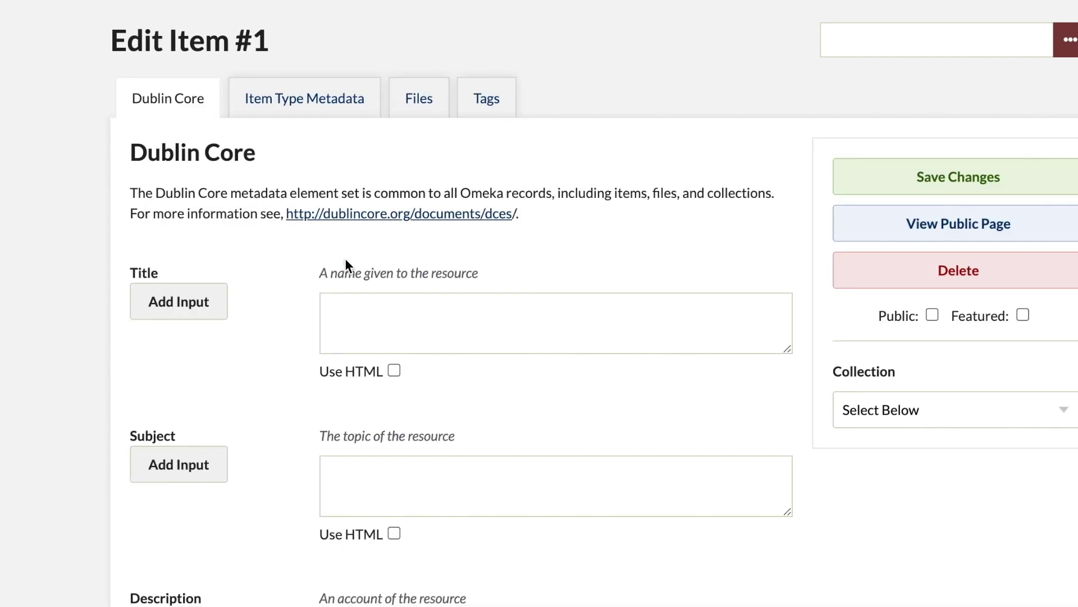
{"action": "left_click", "coordinate": [347, 308]}
{"action": "type", "text": "Dr. Sq"}
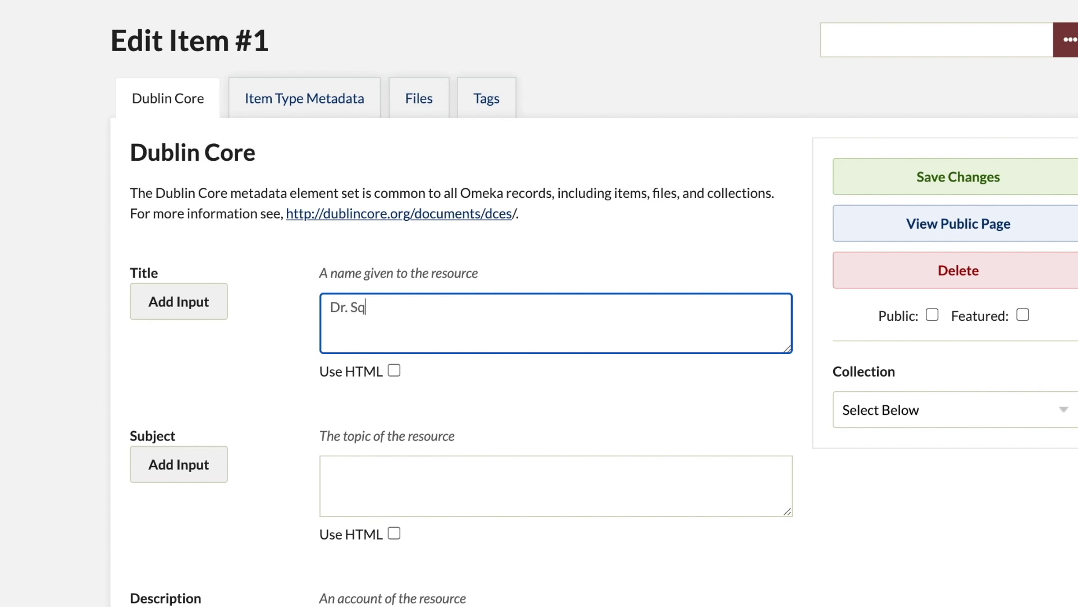
{"action": "type", "text": "uawk"}
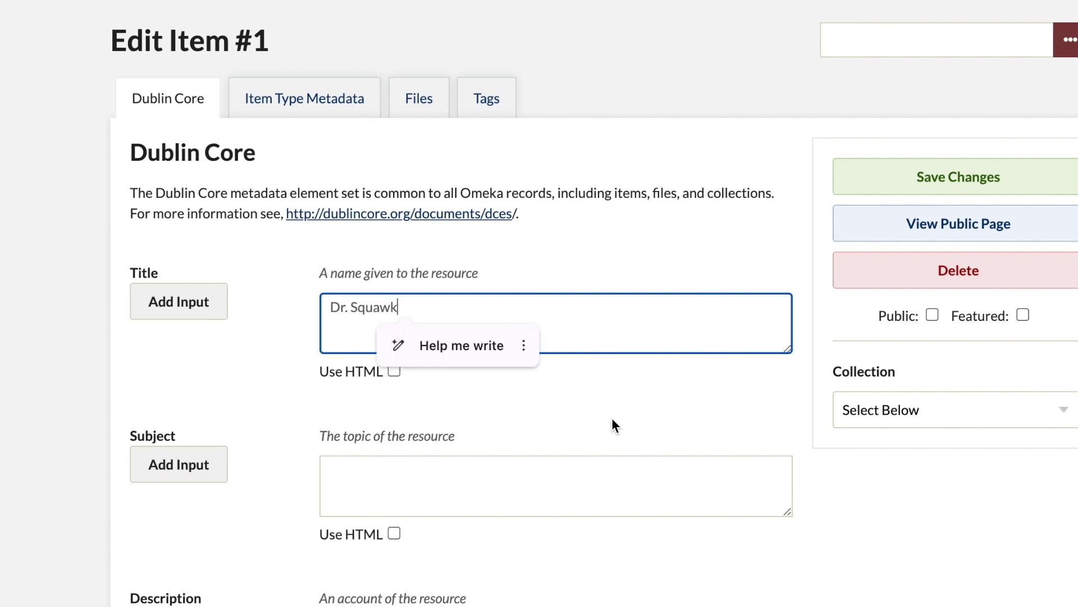
{"action": "left_click", "coordinate": [1066, 411]}
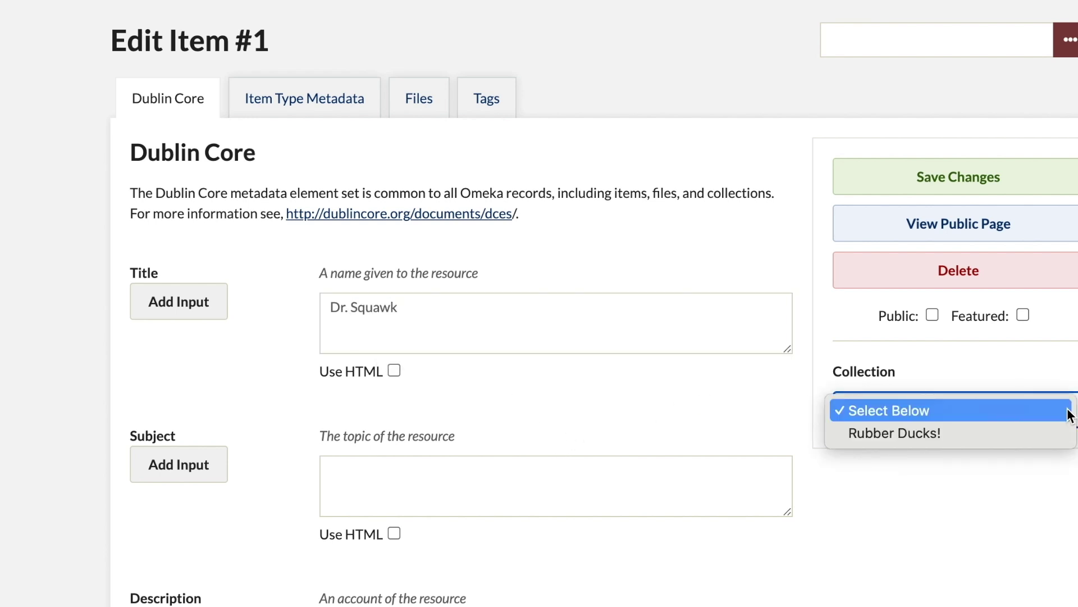
{"action": "left_click", "coordinate": [935, 440]}
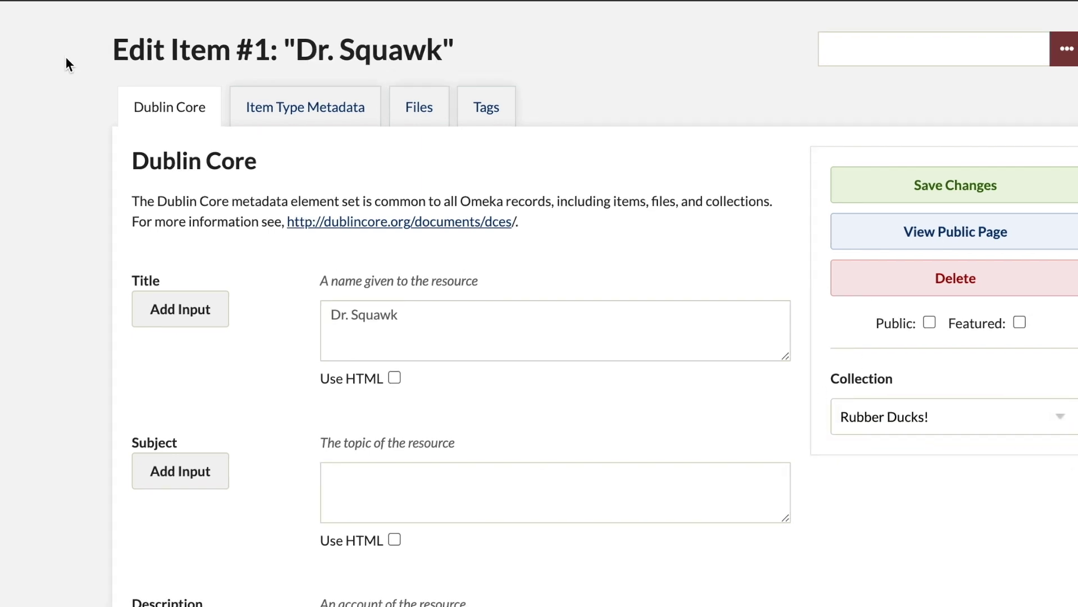
{"action": "scroll", "coordinate": [65, 56], "scroll_direction": "down", "scroll_amount": 5}
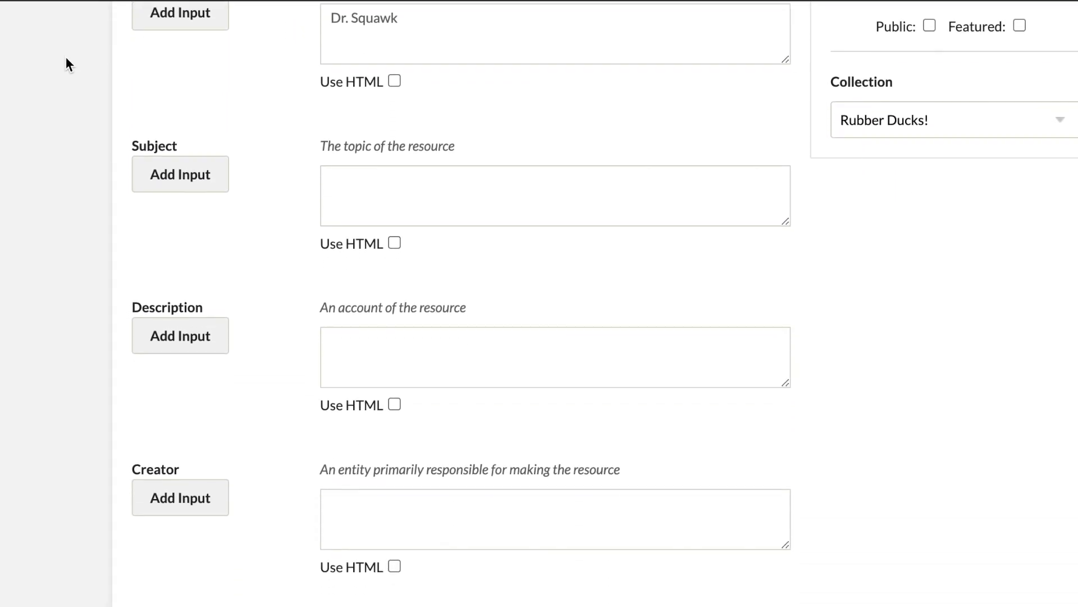
{"action": "scroll", "coordinate": [65, 56], "scroll_direction": "down", "scroll_amount": 3}
Enter 'National Broadcasting Corp.' as the Creator with Use HTML turned on
{"action": "left_click", "coordinate": [346, 322]}
{"action": "type", "text": "N"}
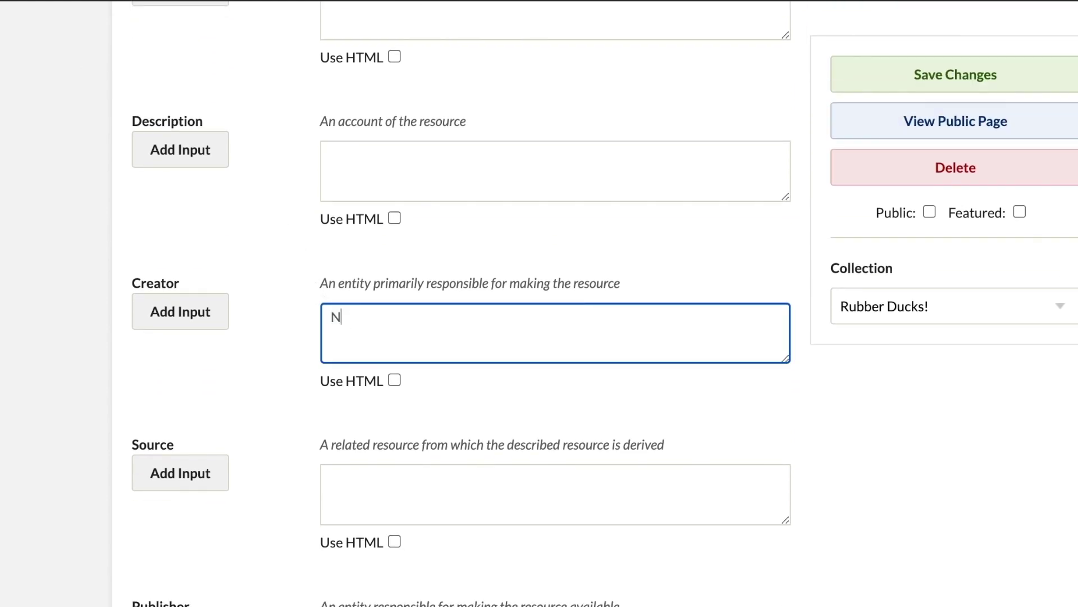
{"action": "type", "text": "ational Broadcasting Corp."}
{"action": "key", "text": "Tab"}
{"action": "key", "text": "space"}
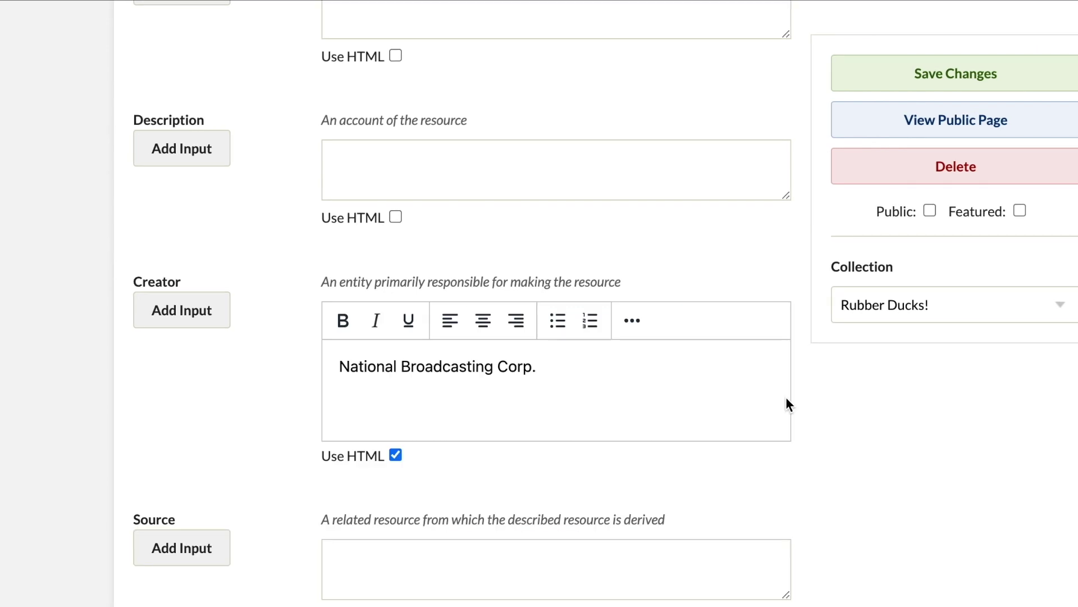
{"action": "scroll", "coordinate": [786, 398], "scroll_direction": "down", "scroll_amount": 8}
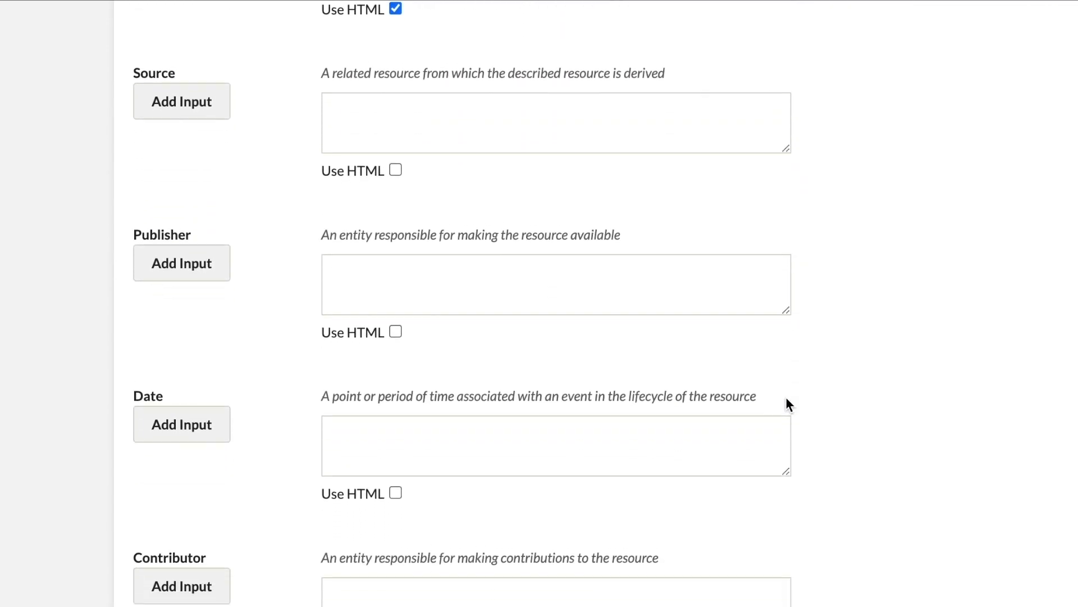
{"action": "scroll", "coordinate": [786, 397], "scroll_direction": "down", "scroll_amount": 2}
Type 1988 into the item's Date field
{"action": "left_click", "coordinate": [515, 362]}
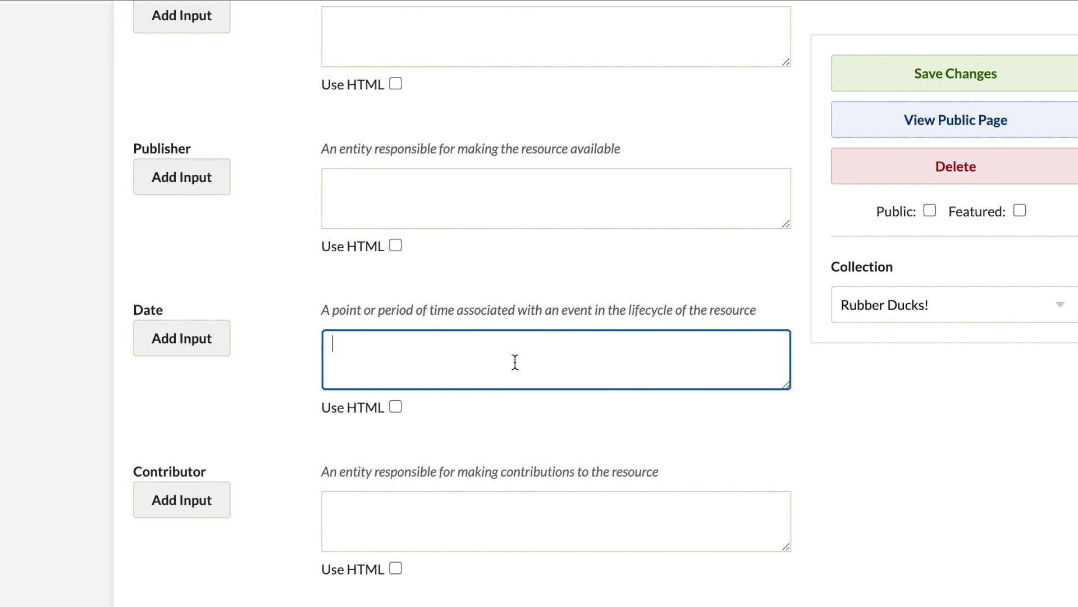
{"action": "type", "text": "1988"}
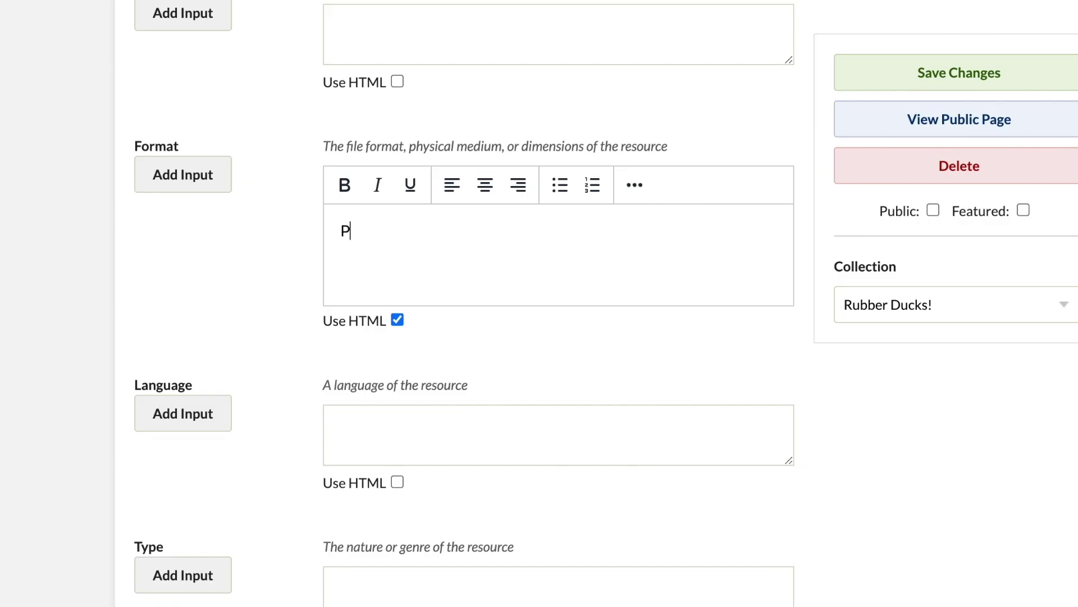
Fill Format with 'Plastic Sculpture', 'Not a Picasso' and 'Not oil on canvas.' on separate lines
{"action": "type", "text": "lastic Sculpture"}
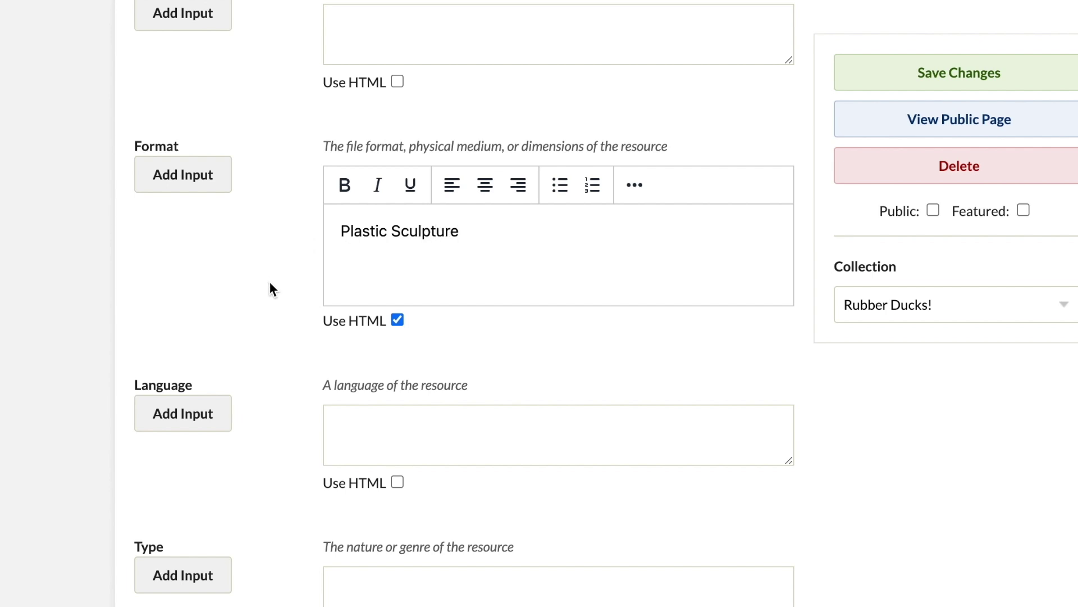
{"action": "scroll", "coordinate": [269, 281], "scroll_direction": "up", "scroll_amount": 2}
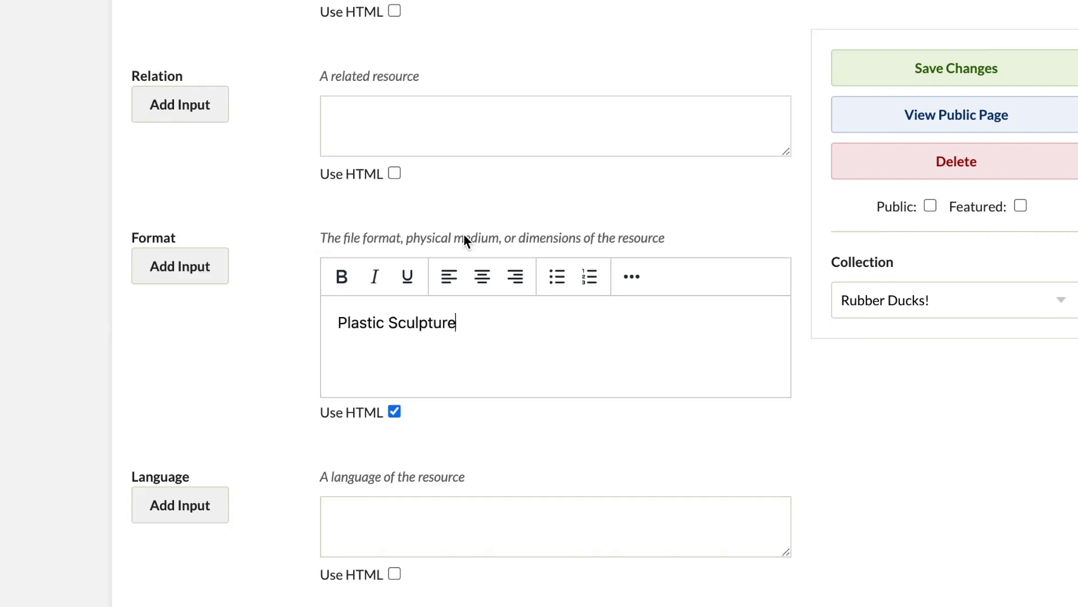
{"action": "key", "text": "Return"}
{"action": "type", "text": "Not"}
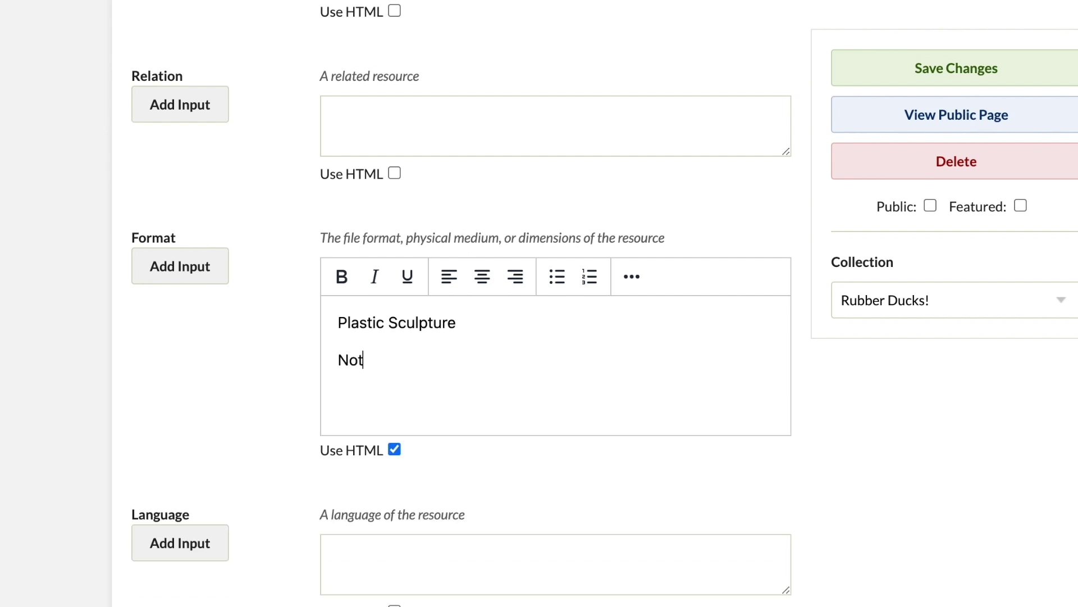
{"action": "type", "text": " a Picasso"}
{"action": "key", "text": "shift+Return"}
{"action": "type", "text": "Not "}
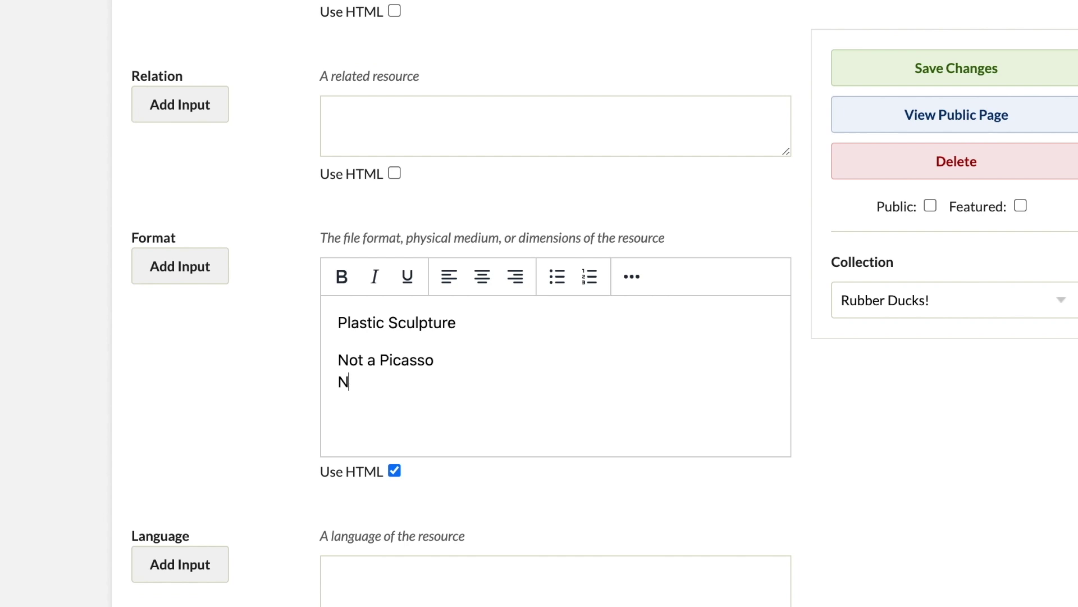
{"action": "type", "text": "oil on canvas."}
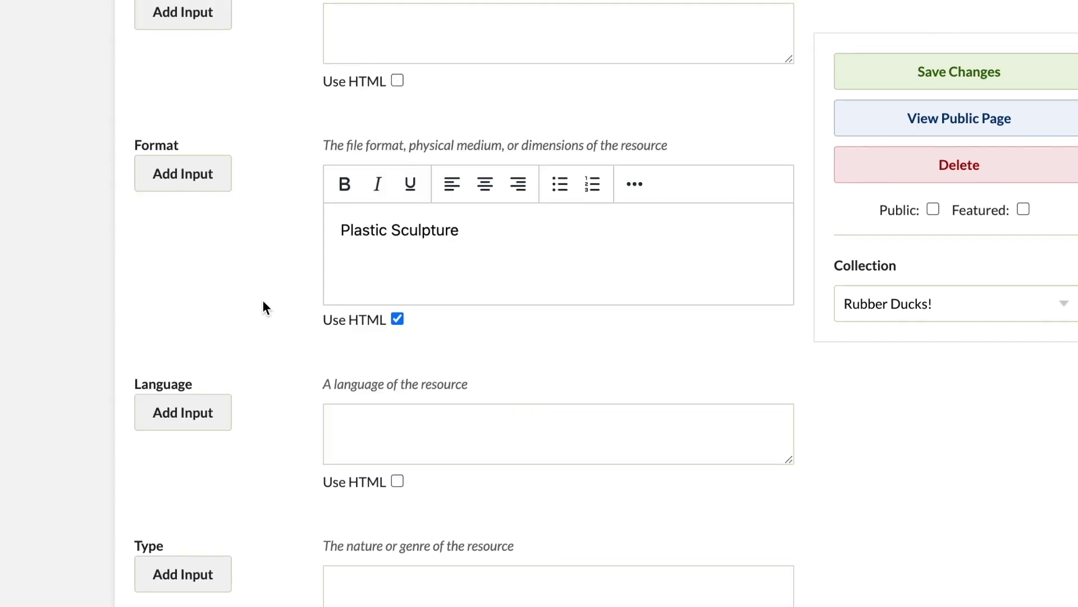
Enter 2024.5 in the item's Identifier field
{"action": "scroll", "coordinate": [264, 306], "scroll_direction": "down", "scroll_amount": 6}
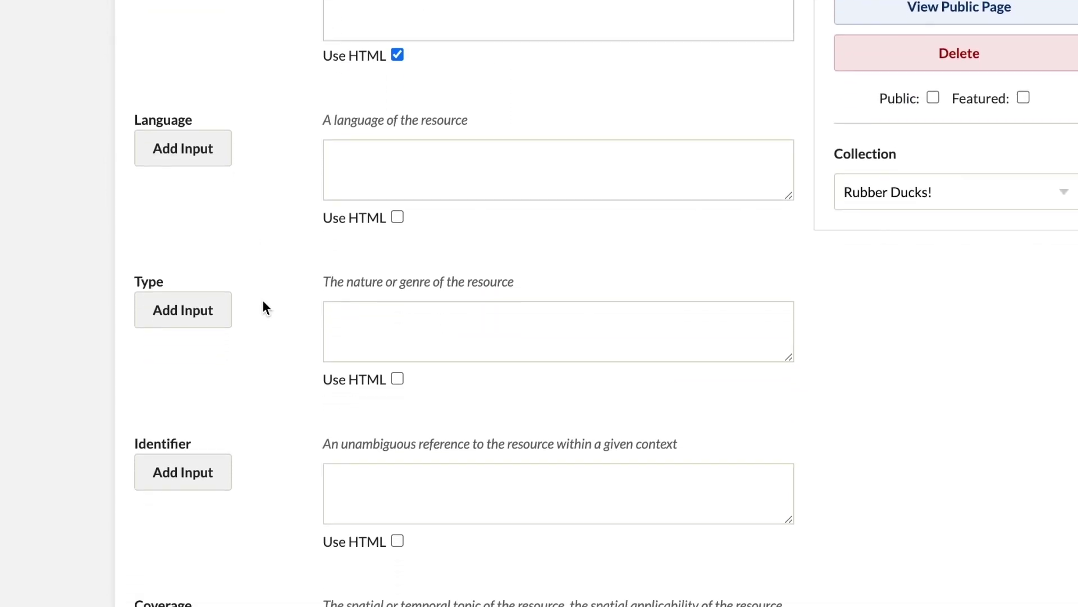
{"action": "left_click", "coordinate": [383, 392]}
{"action": "type", "text": "2024"}
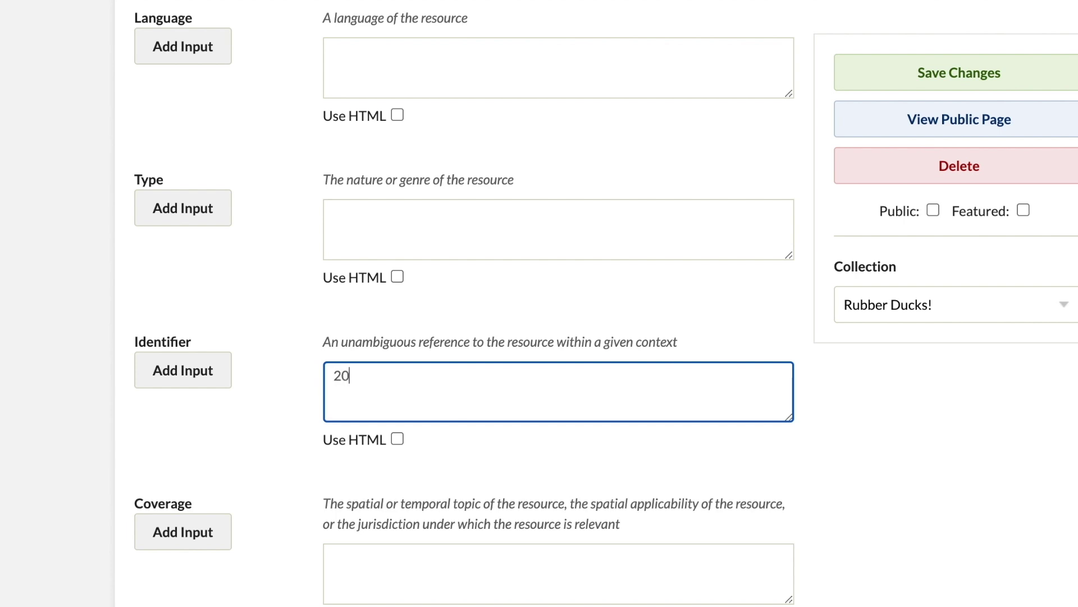
{"action": "type", "text": ".5"}
{"action": "scroll", "coordinate": [298, 430], "scroll_direction": "down", "scroll_amount": 2}
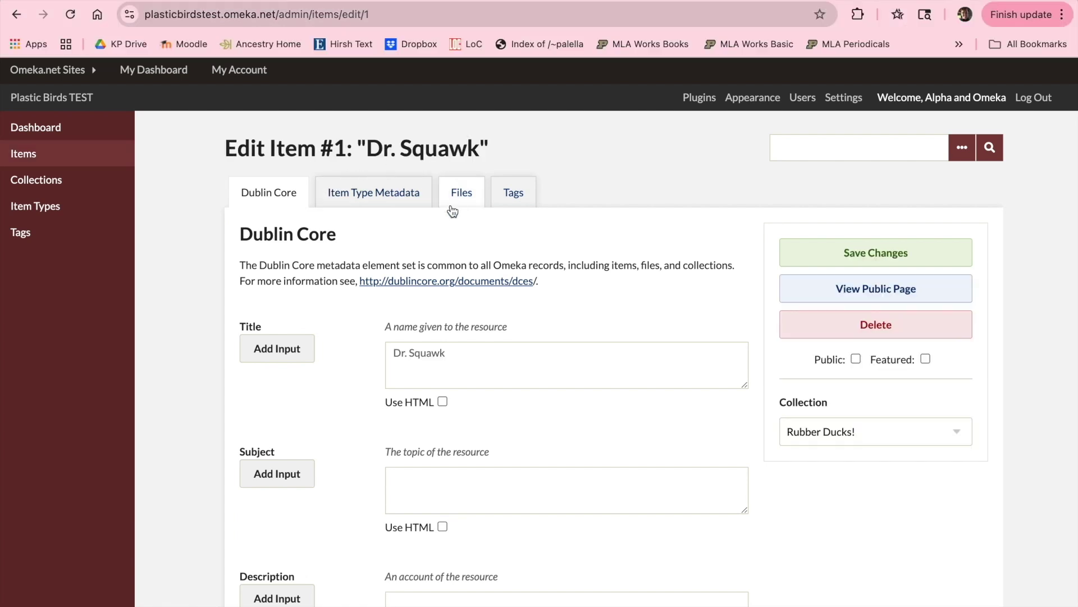
Choose Physical Object as the Item Type on the Item Type Metadata tab
{"action": "left_click", "coordinate": [340, 196]}
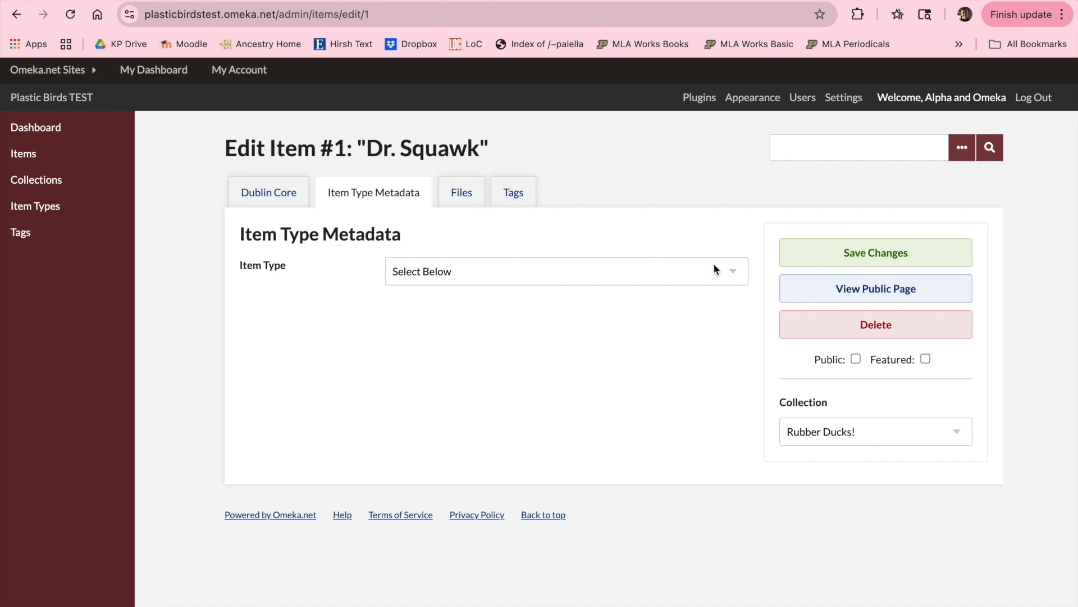
{"action": "left_click", "coordinate": [737, 270]}
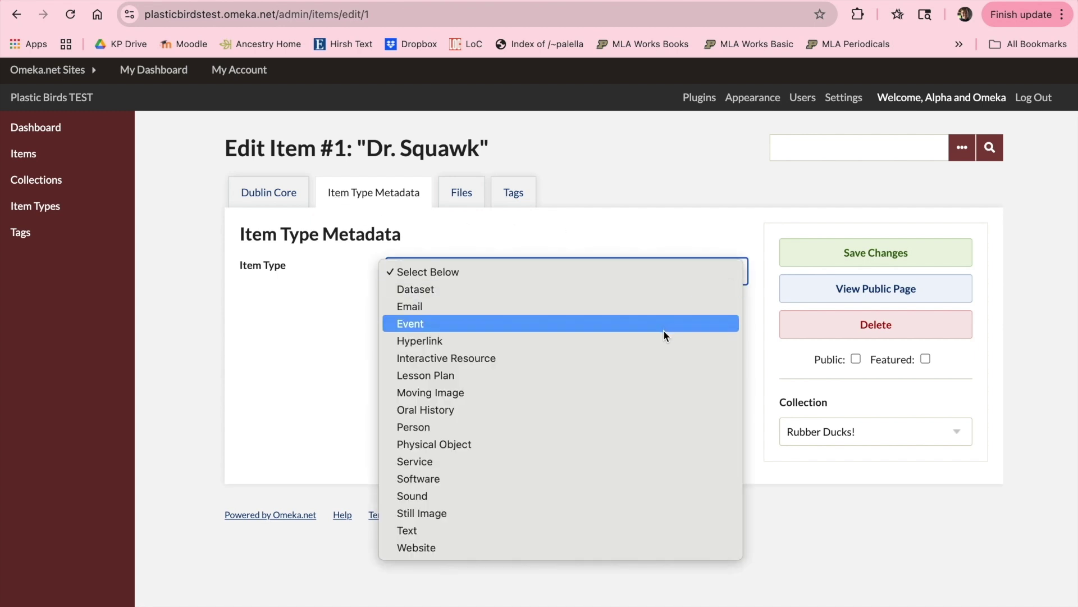
{"action": "left_click", "coordinate": [640, 444]}
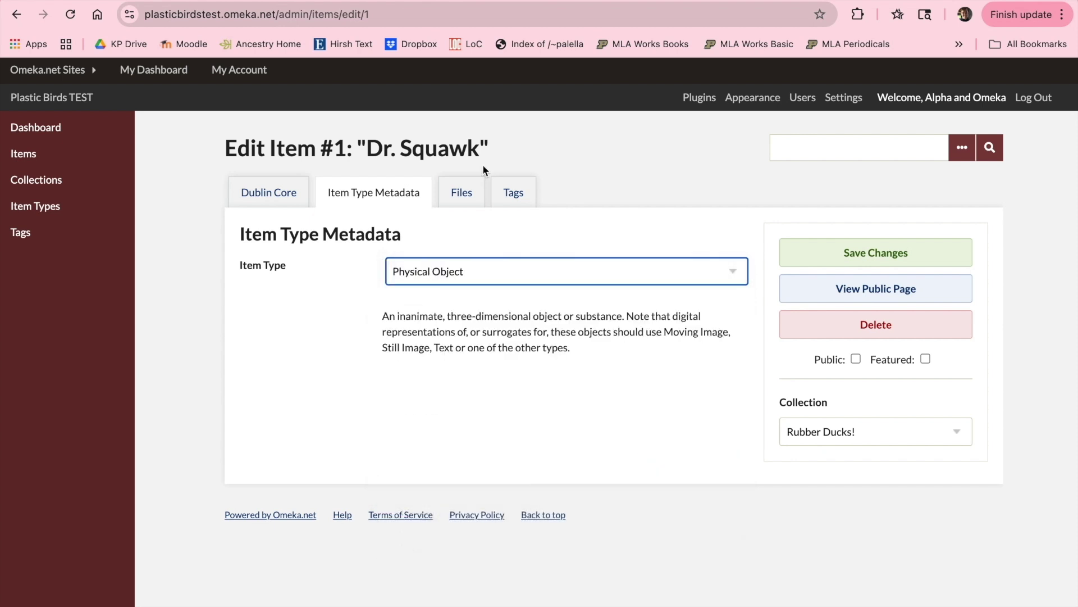
Add the tags novelty toy, rubber duck, science fiction and space to the item
{"action": "left_click", "coordinate": [514, 198]}
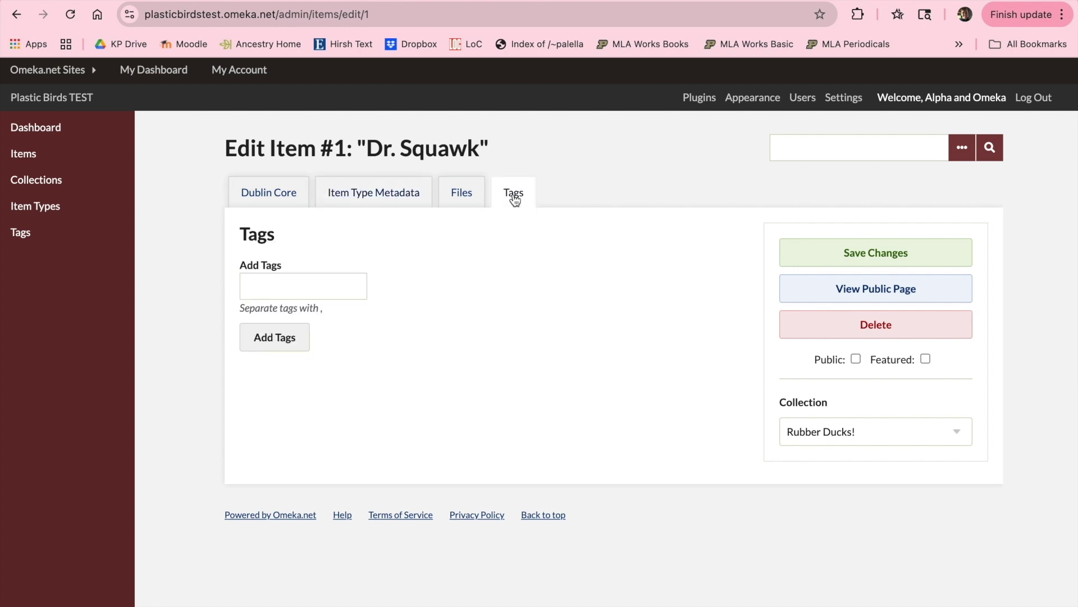
{"action": "left_click", "coordinate": [331, 282]}
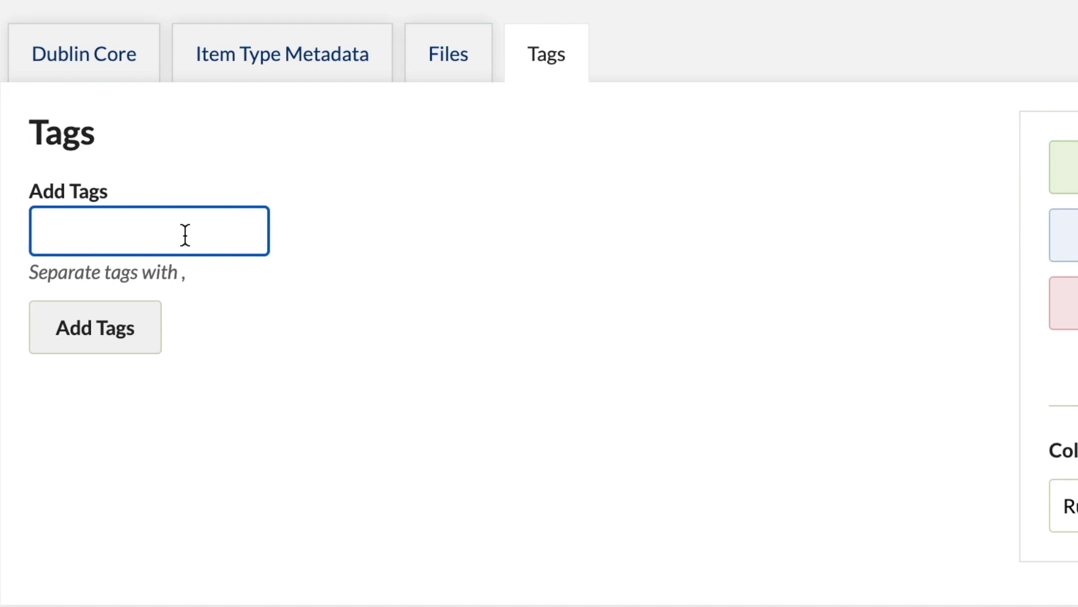
{"action": "type", "text": "novelty toy, rubber duck,"}
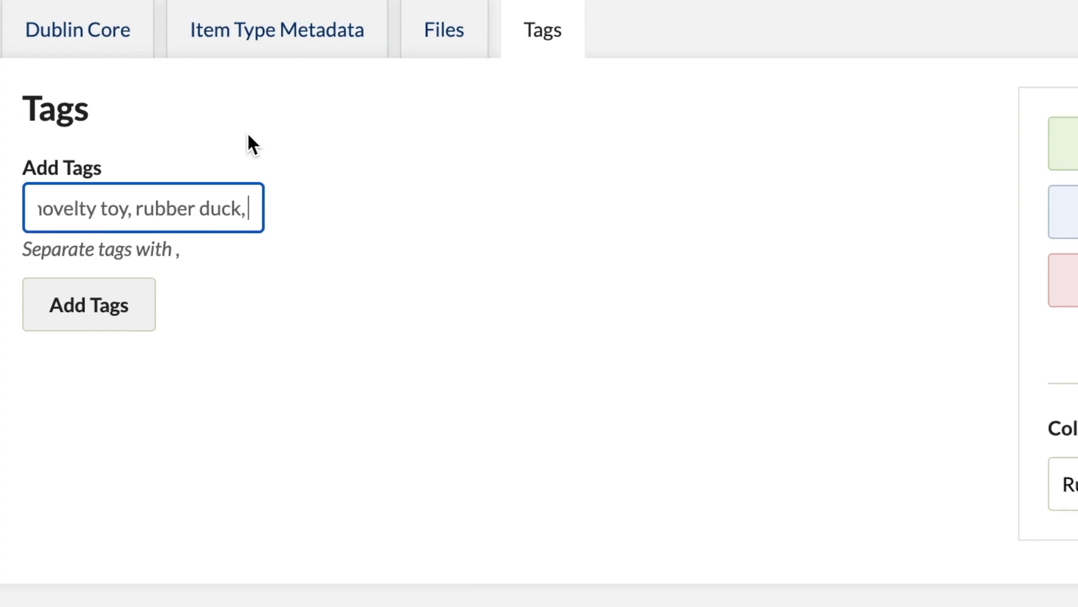
{"action": "type", "text": " sce"}
{"action": "key", "text": "BackSpace"}
{"action": "type", "text": "ience fiction, space"}
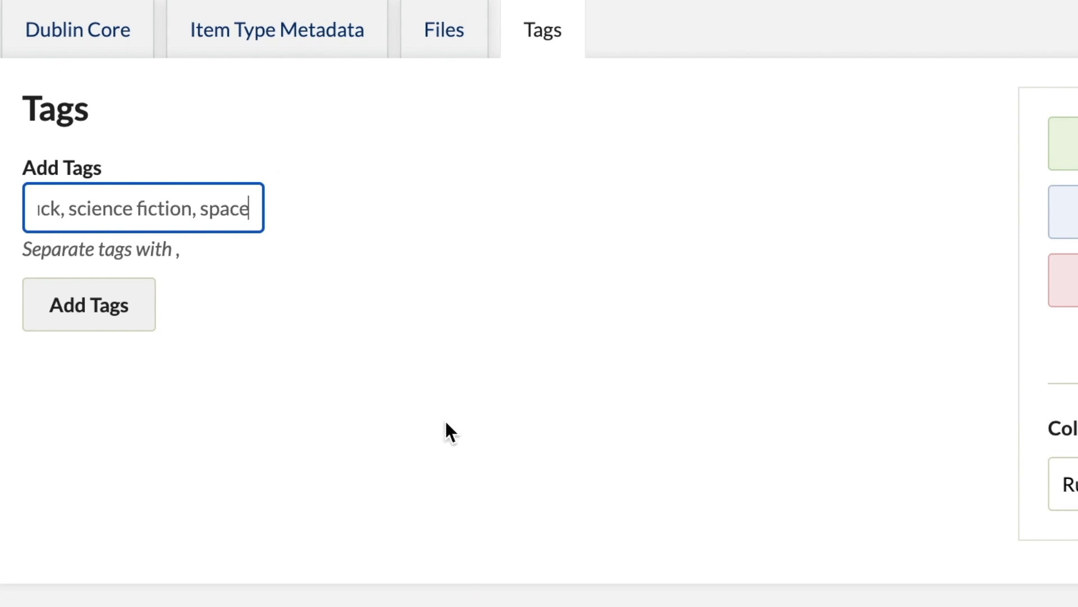
{"action": "left_click", "coordinate": [103, 309]}
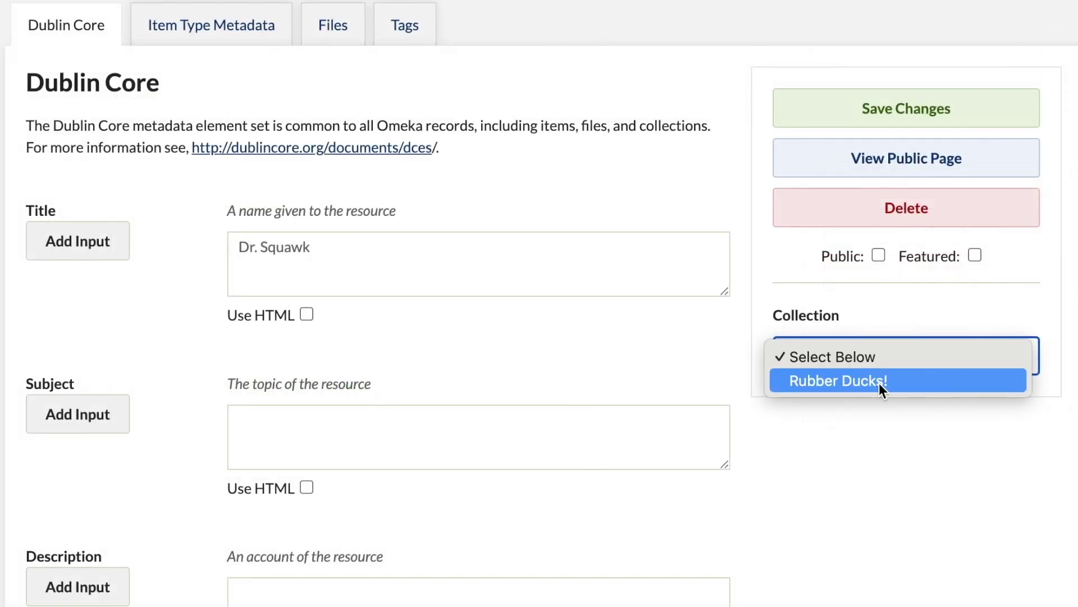
{"action": "left_click", "coordinate": [880, 384]}
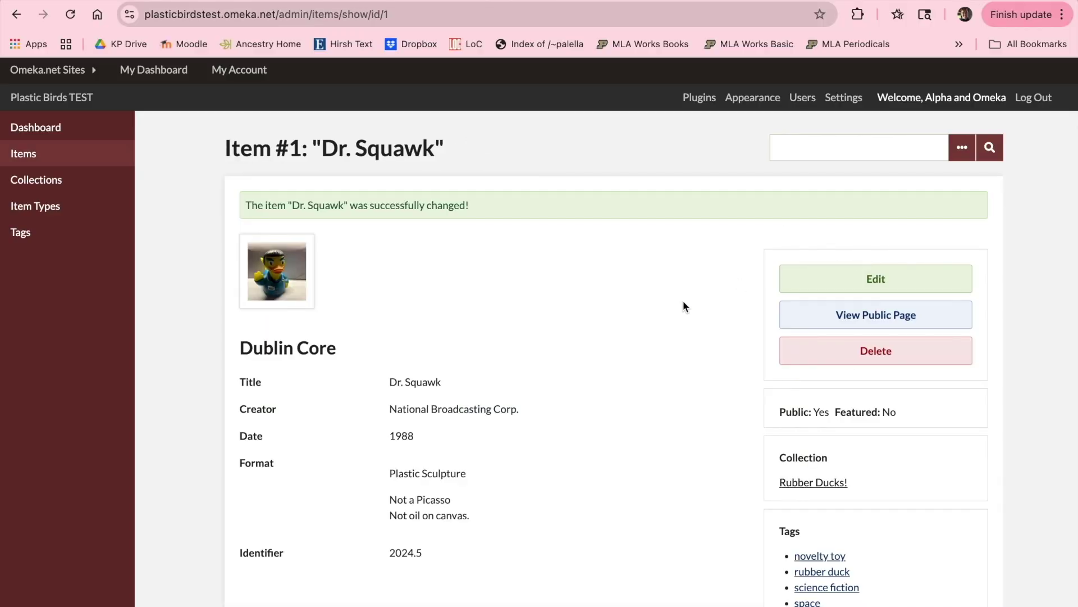
{"action": "scroll", "coordinate": [683, 301], "scroll_direction": "down", "scroll_amount": 1}
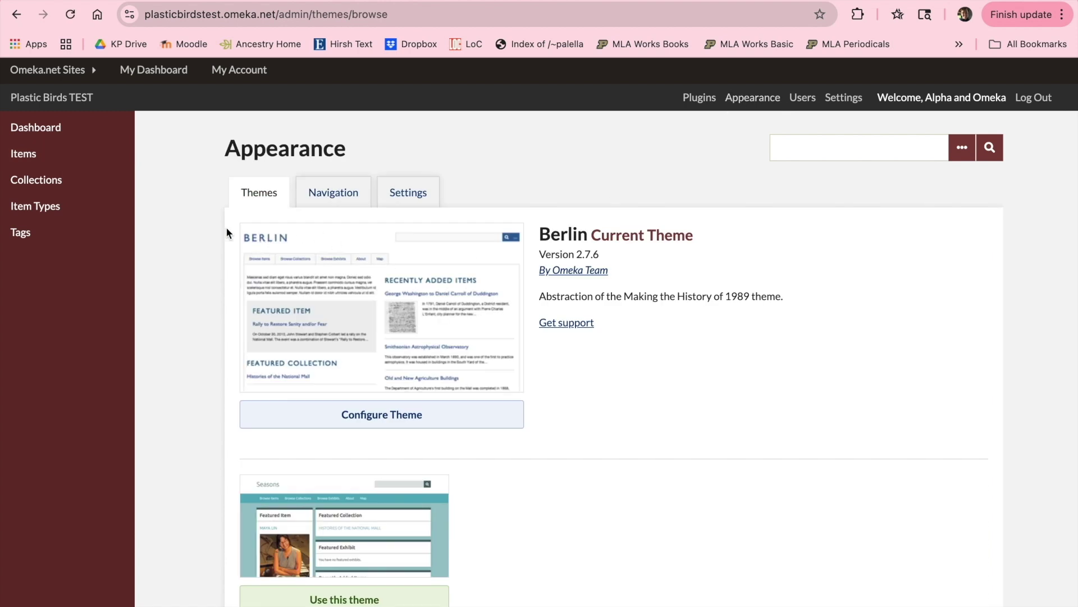
Scroll down and back up the page on the way to the ducks.omeka.net Sites listing
{"action": "scroll", "coordinate": [198, 223], "scroll_direction": "down", "scroll_amount": 3}
{"action": "scroll", "coordinate": [198, 223], "scroll_direction": "up", "scroll_amount": 2}
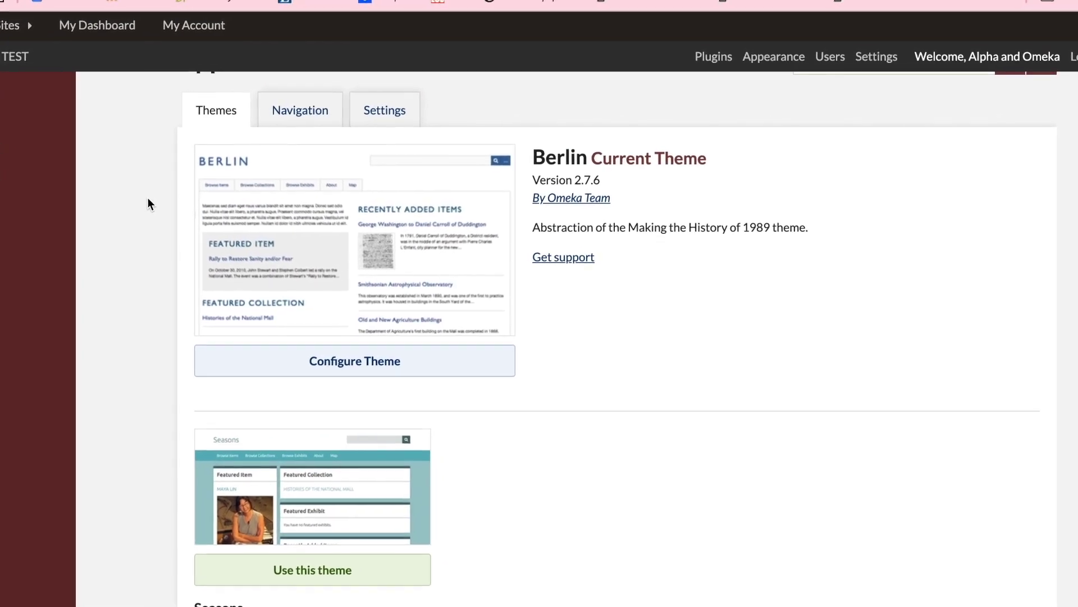
{"action": "scroll", "coordinate": [140, 200], "scroll_direction": "up", "scroll_amount": 2}
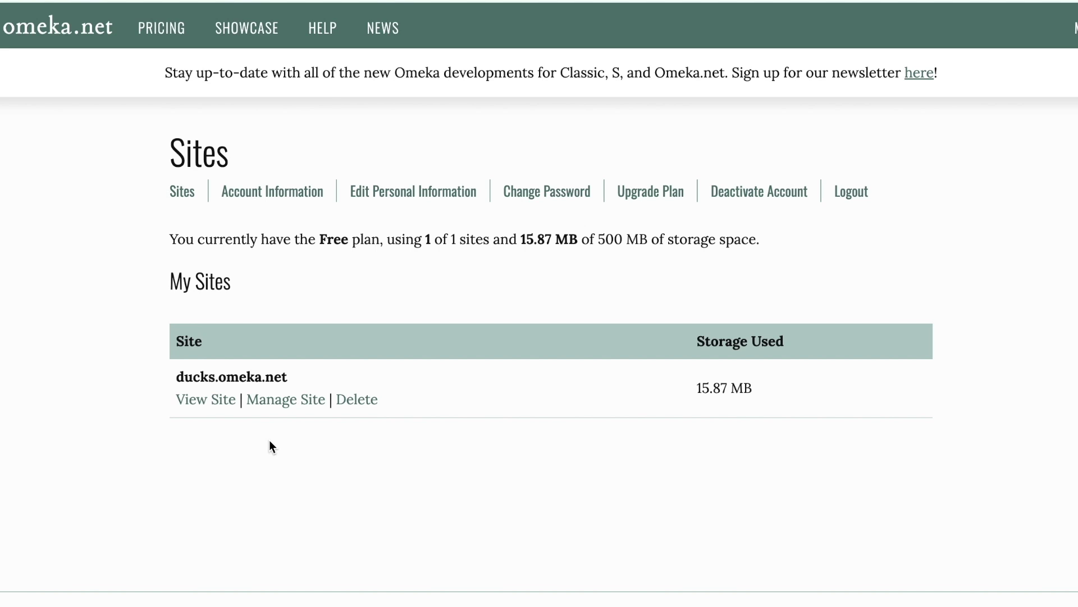
Open the public ducks.omeka.net site and scroll through Browse Collections
{"action": "left_click", "coordinate": [207, 399]}
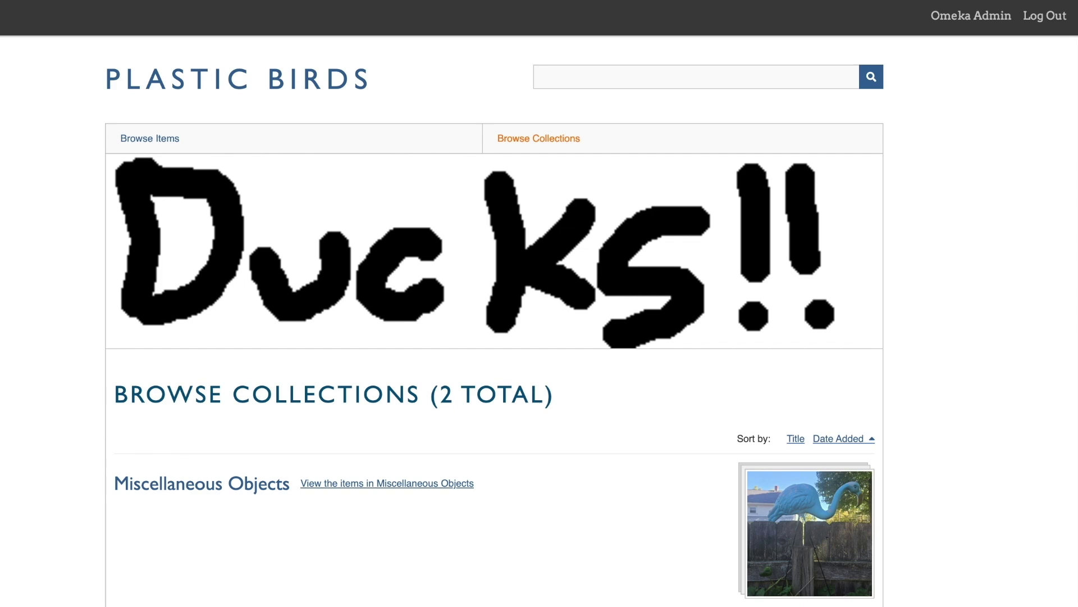
{"action": "scroll", "coordinate": [41, 82], "scroll_direction": "down", "scroll_amount": 2}
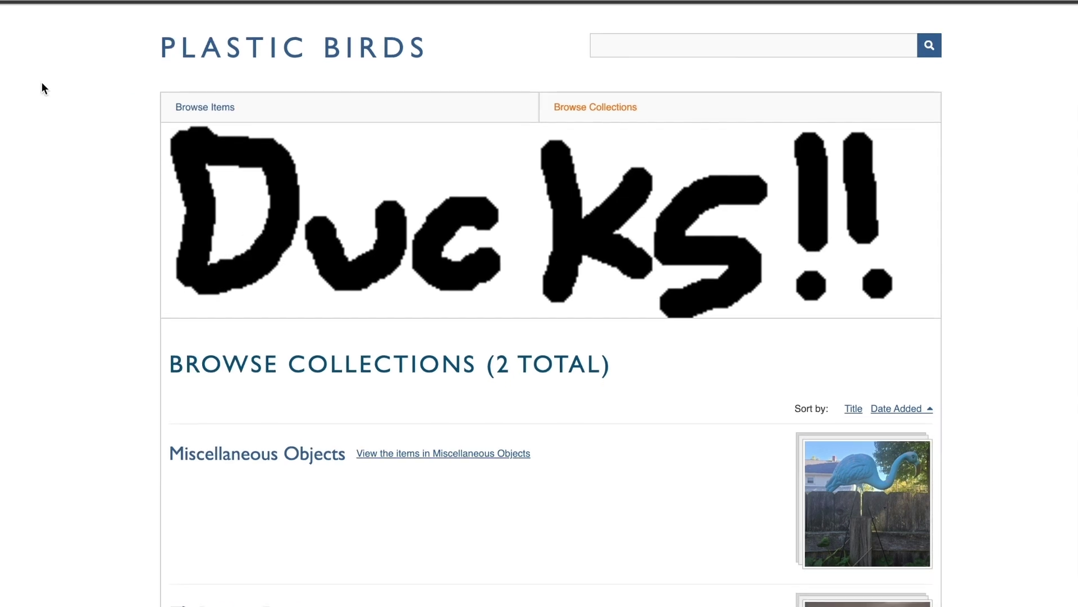
{"action": "scroll", "coordinate": [41, 82], "scroll_direction": "down", "scroll_amount": 2}
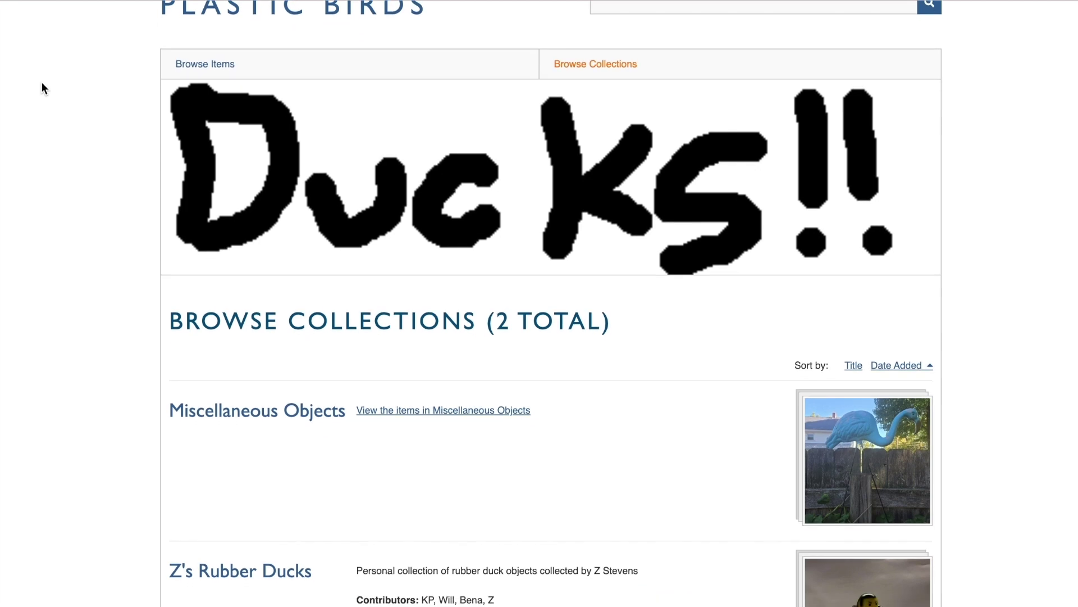
{"action": "scroll", "coordinate": [41, 82], "scroll_direction": "down", "scroll_amount": 2}
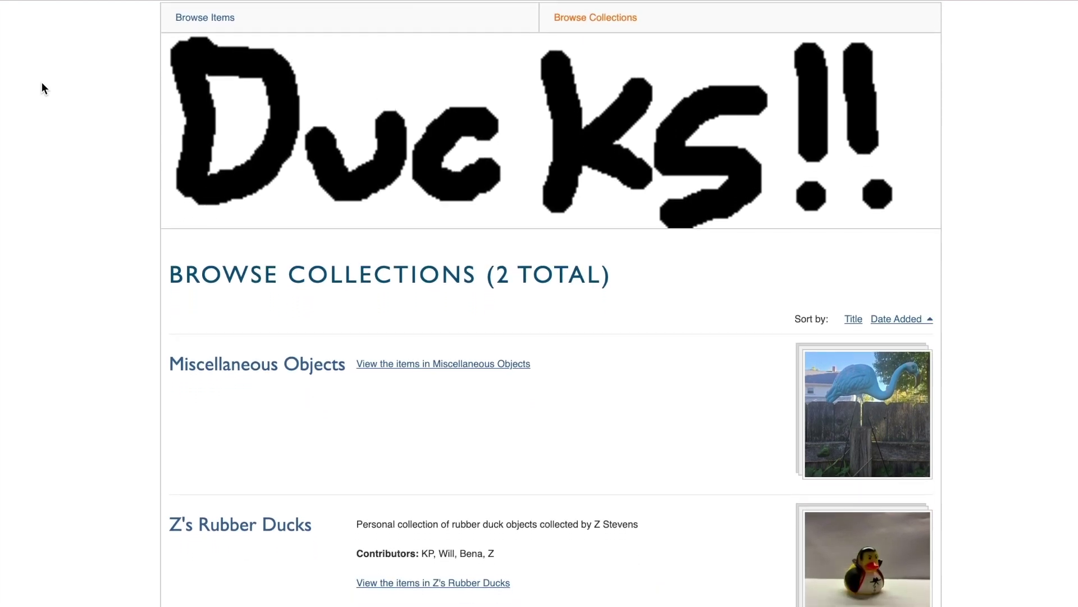
{"action": "scroll", "coordinate": [42, 82], "scroll_direction": "down", "scroll_amount": 2}
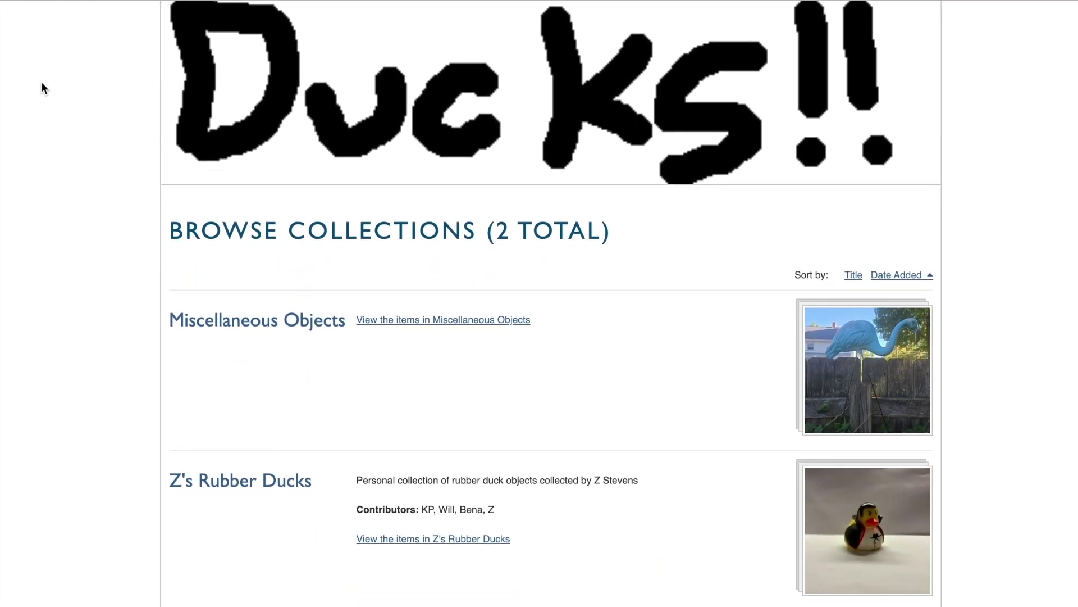
{"action": "scroll", "coordinate": [41, 83], "scroll_direction": "down", "scroll_amount": 2}
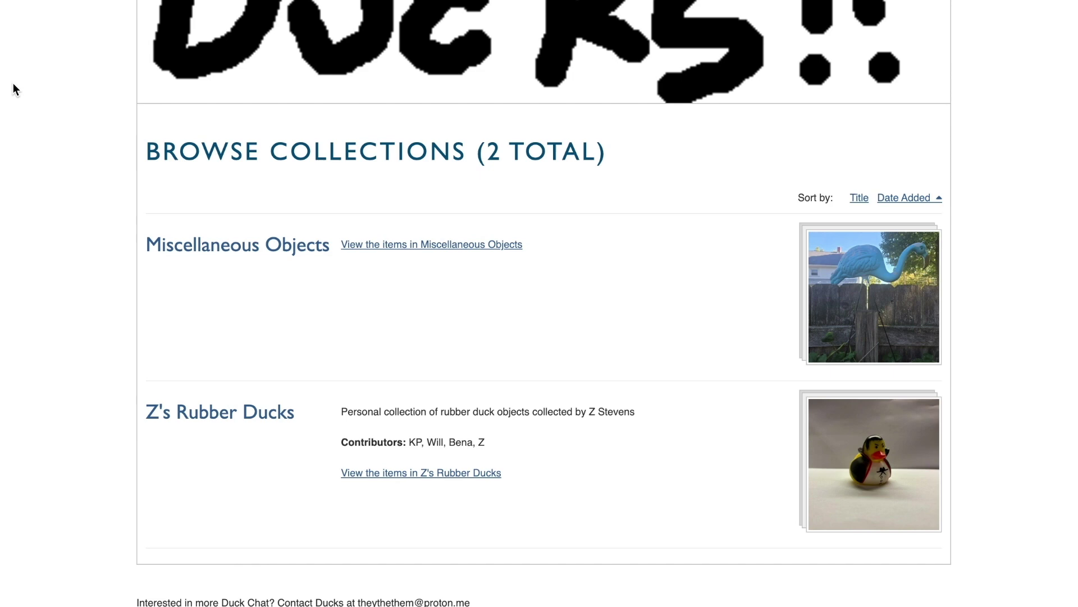
Open the Z's Rubber Ducks collection and scroll through its Collection Items
{"action": "left_click", "coordinate": [221, 421]}
{"action": "scroll", "coordinate": [84, 286], "scroll_direction": "down", "scroll_amount": 4}
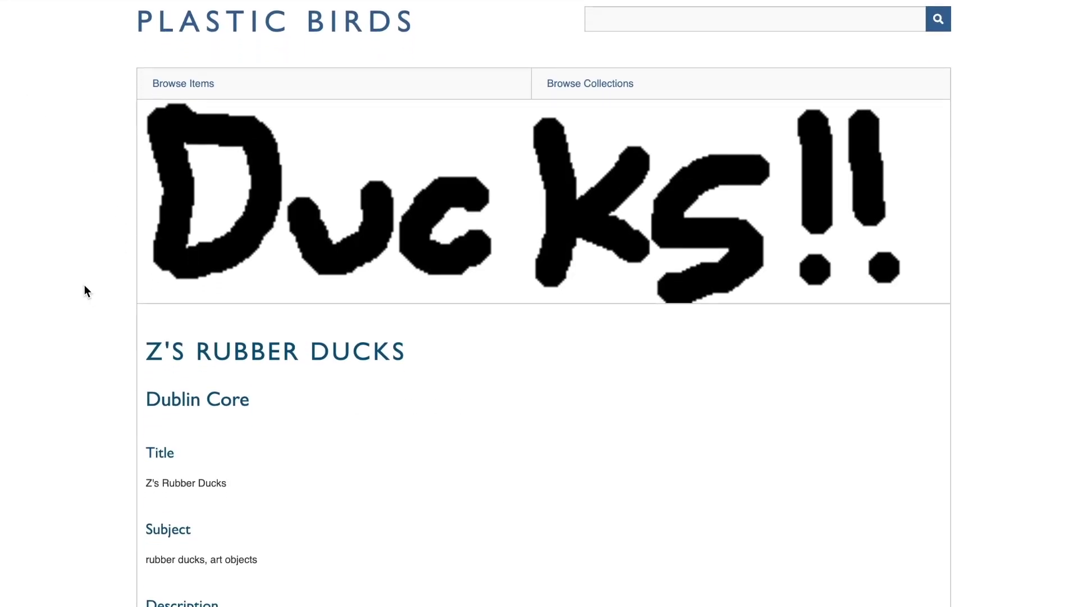
{"action": "scroll", "coordinate": [83, 284], "scroll_direction": "down", "scroll_amount": 12}
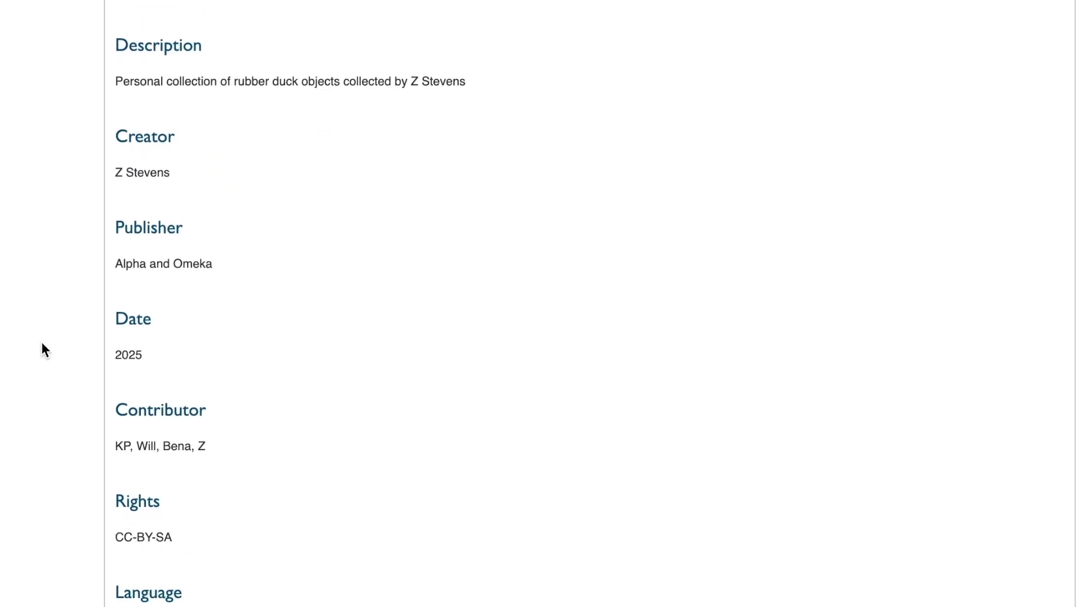
{"action": "scroll", "coordinate": [42, 343], "scroll_direction": "down", "scroll_amount": 8}
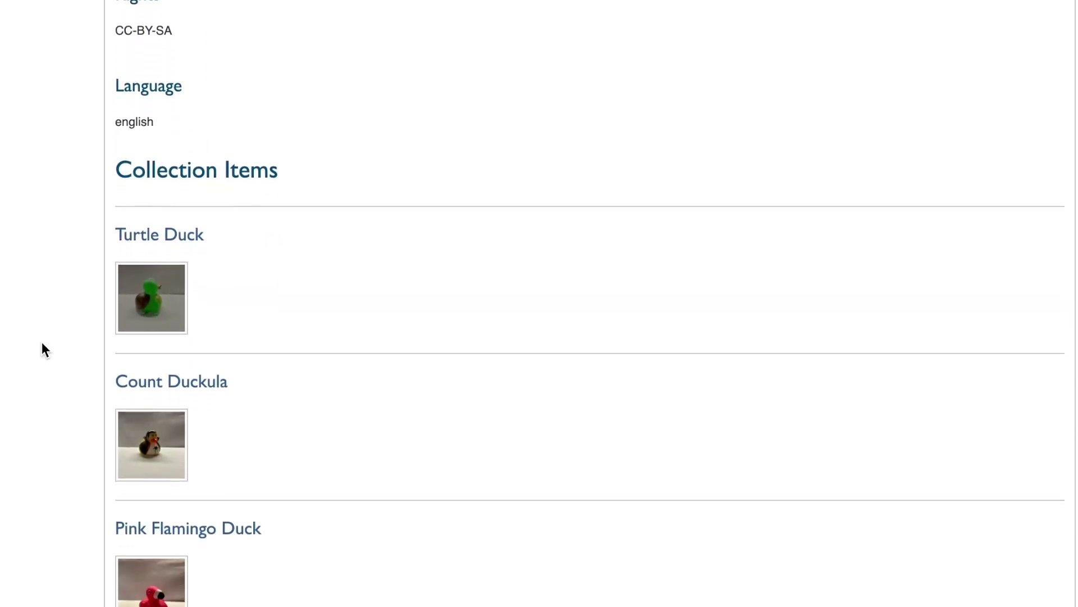
{"action": "scroll", "coordinate": [42, 344], "scroll_direction": "down", "scroll_amount": 10}
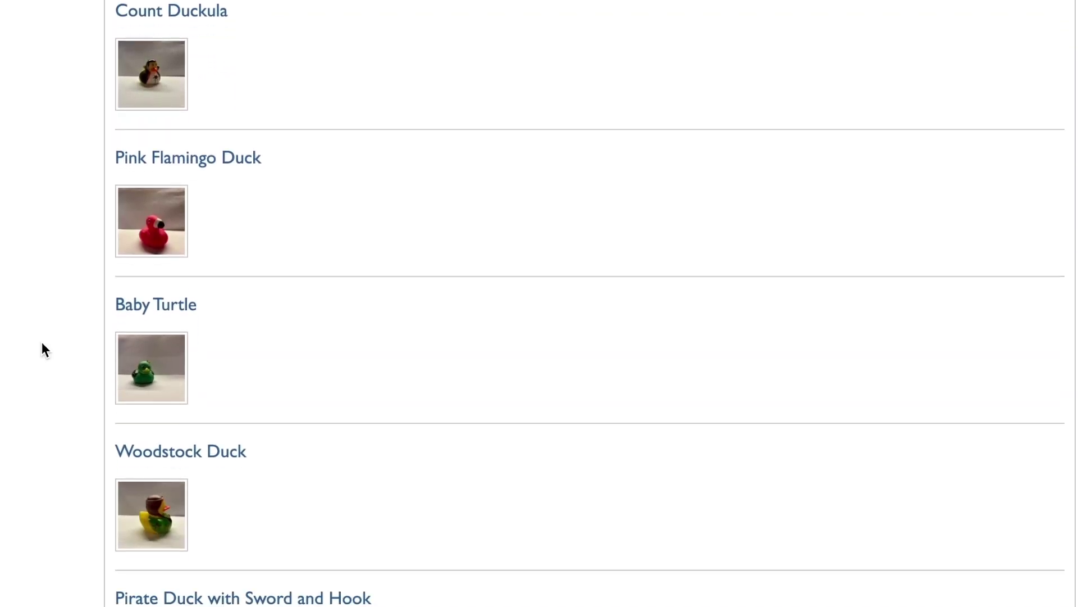
{"action": "scroll", "coordinate": [42, 349], "scroll_direction": "down", "scroll_amount": 4}
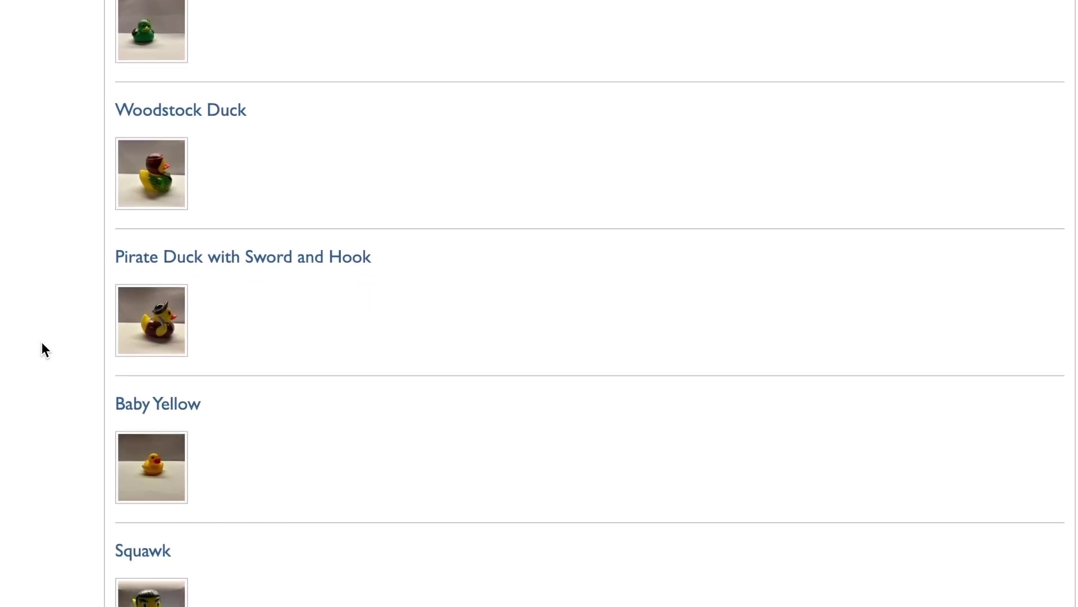
Open the Pirate Duck with Sword and Hook item and scroll through its details
{"action": "left_click", "coordinate": [218, 175]}
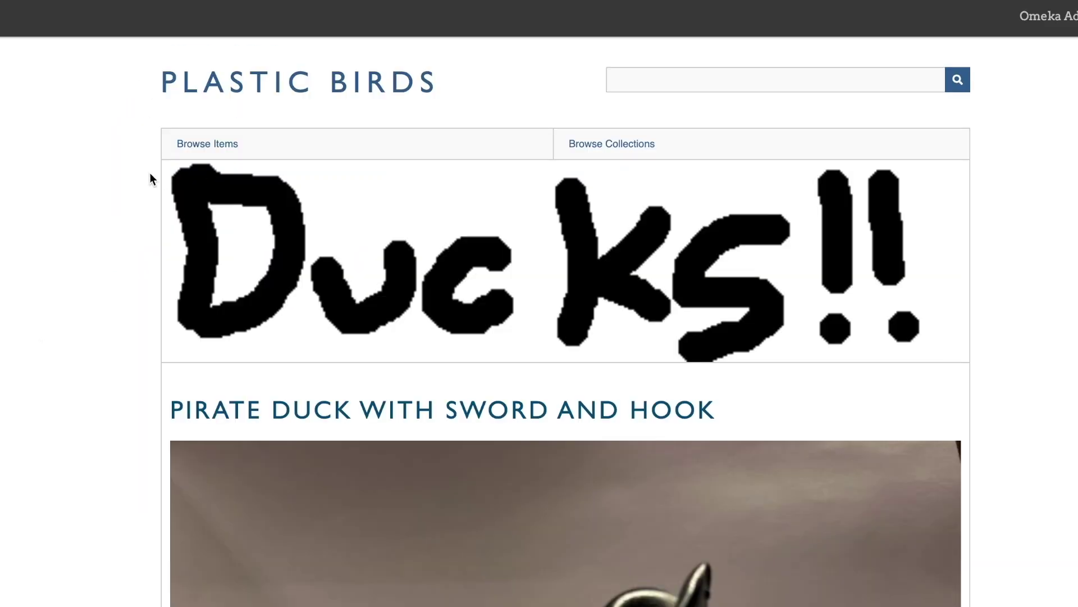
{"action": "scroll", "coordinate": [129, 167], "scroll_direction": "down", "scroll_amount": 5}
{"action": "scroll", "coordinate": [129, 168], "scroll_direction": "down", "scroll_amount": 8}
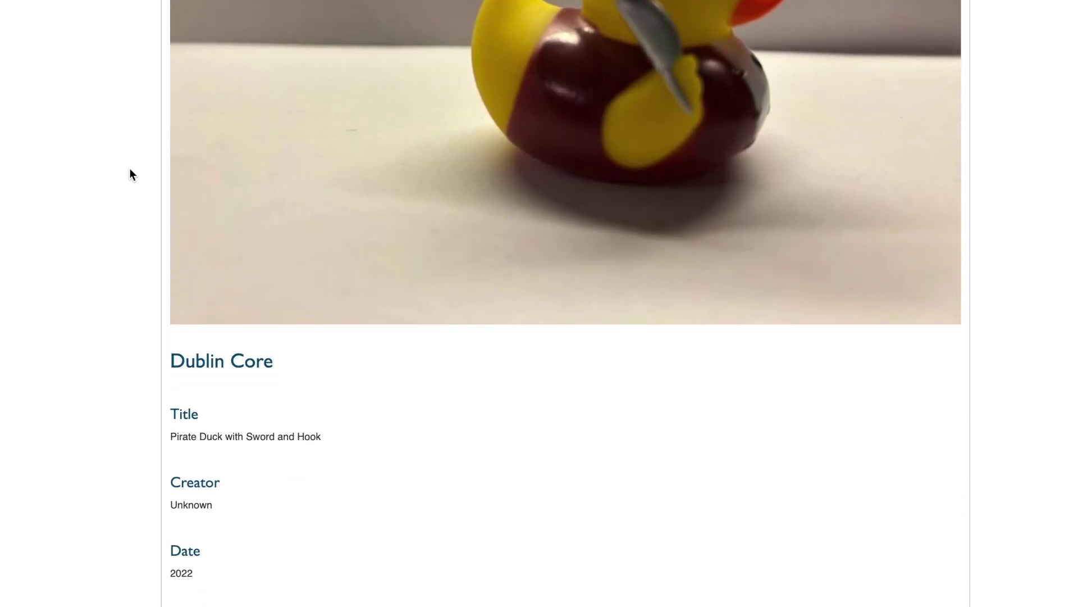
{"action": "scroll", "coordinate": [130, 167], "scroll_direction": "down", "scroll_amount": 5}
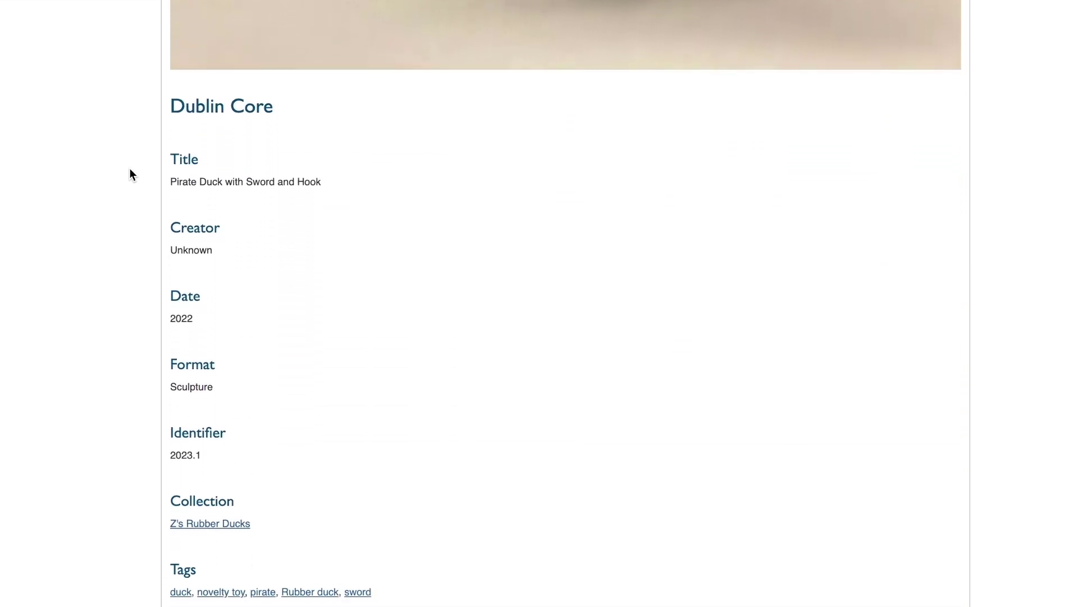
{"action": "scroll", "coordinate": [129, 167], "scroll_direction": "down", "scroll_amount": 3}
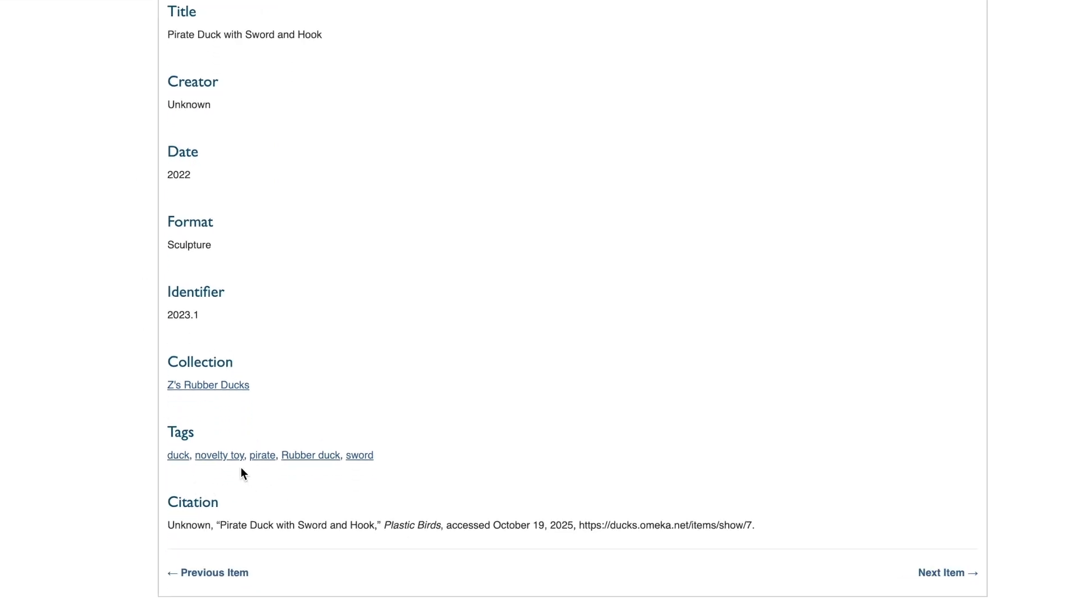
View the items tagged novelty toy and Rubber duck, then go to the site's admin dashboard
{"action": "left_click", "coordinate": [227, 453]}
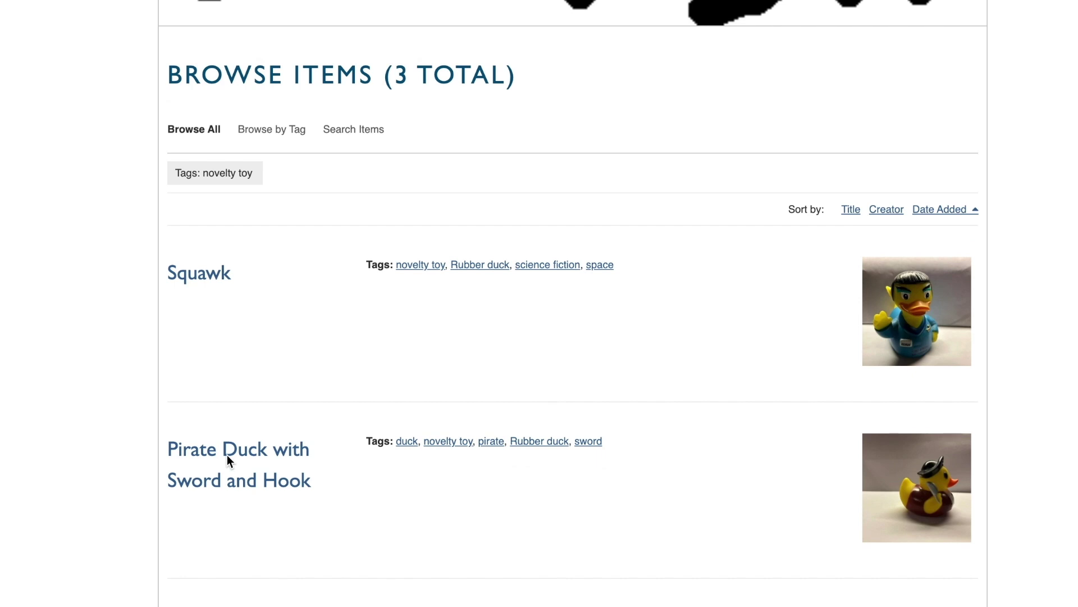
{"action": "key", "text": "super+bracketleft"}
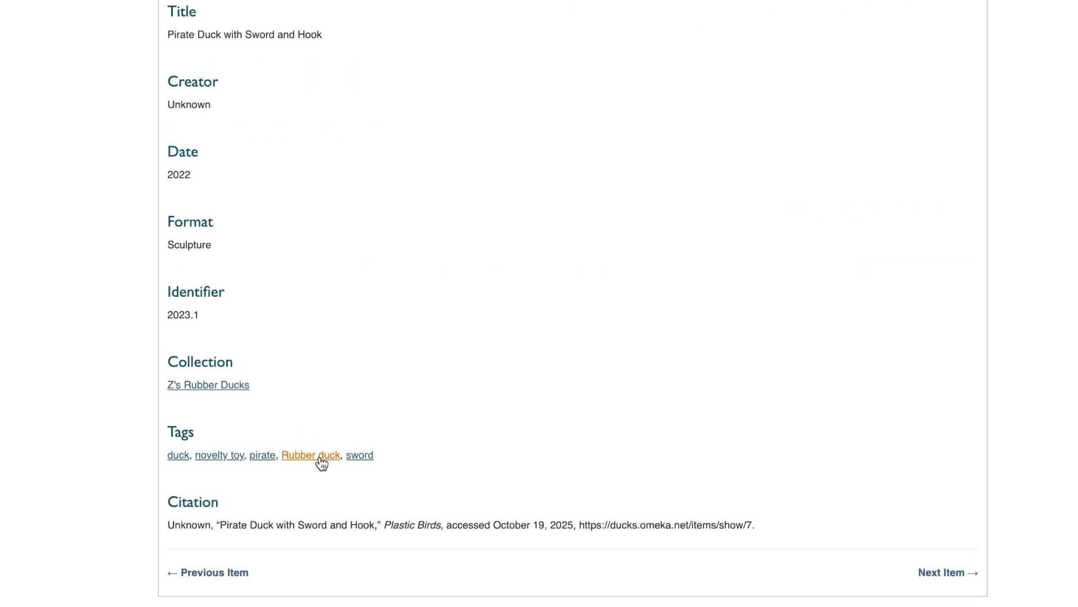
{"action": "left_click", "coordinate": [315, 455]}
{"action": "scroll", "coordinate": [120, 285], "scroll_direction": "down", "scroll_amount": 8}
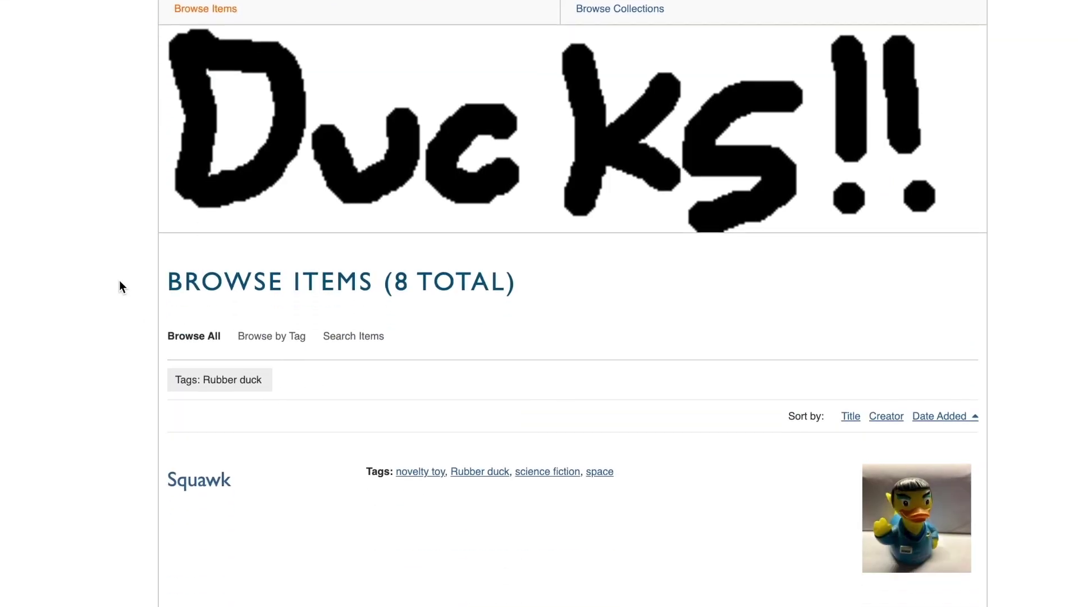
{"action": "scroll", "coordinate": [120, 281], "scroll_direction": "down", "scroll_amount": 13}
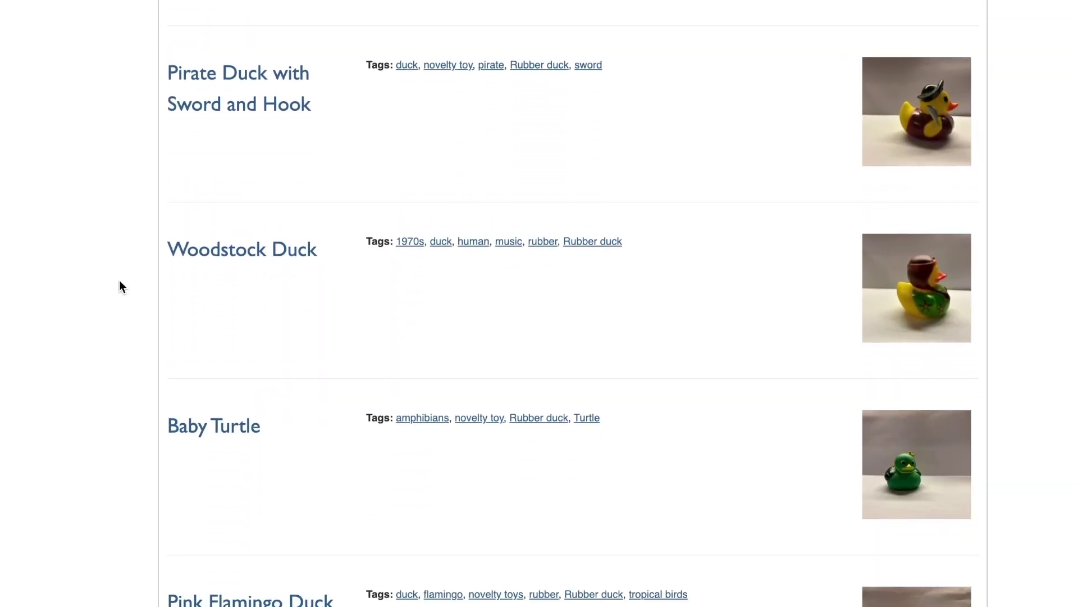
{"action": "scroll", "coordinate": [120, 281], "scroll_direction": "down", "scroll_amount": 6}
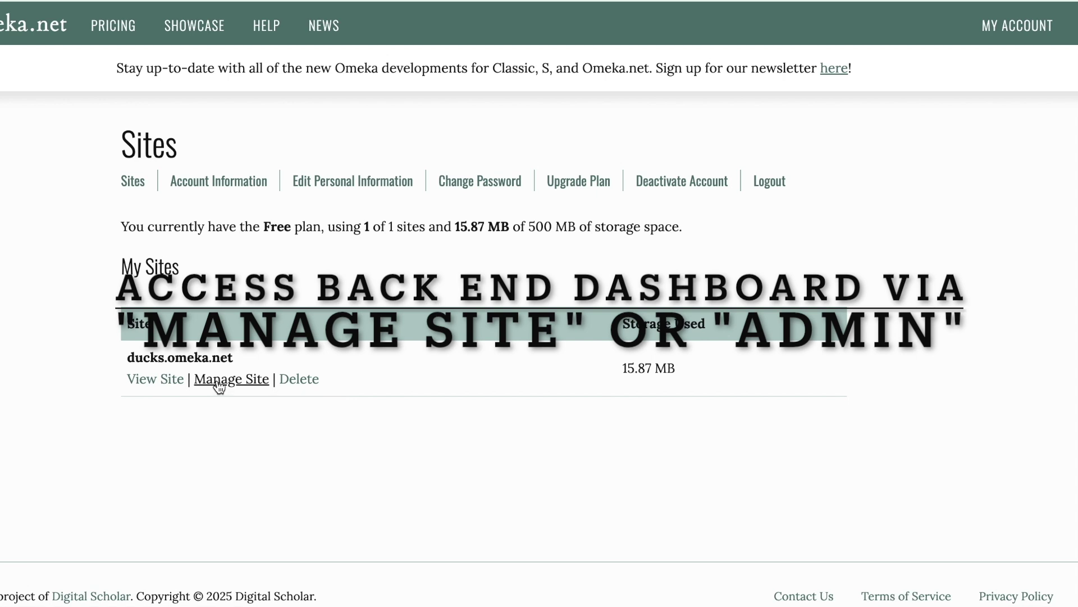
{"action": "left_click", "coordinate": [218, 381]}
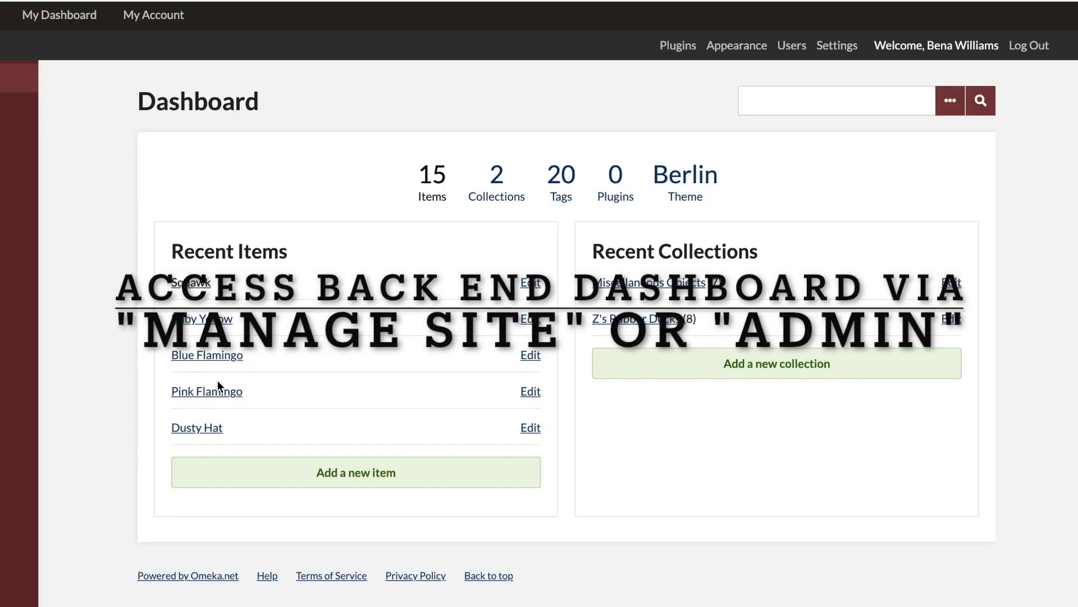